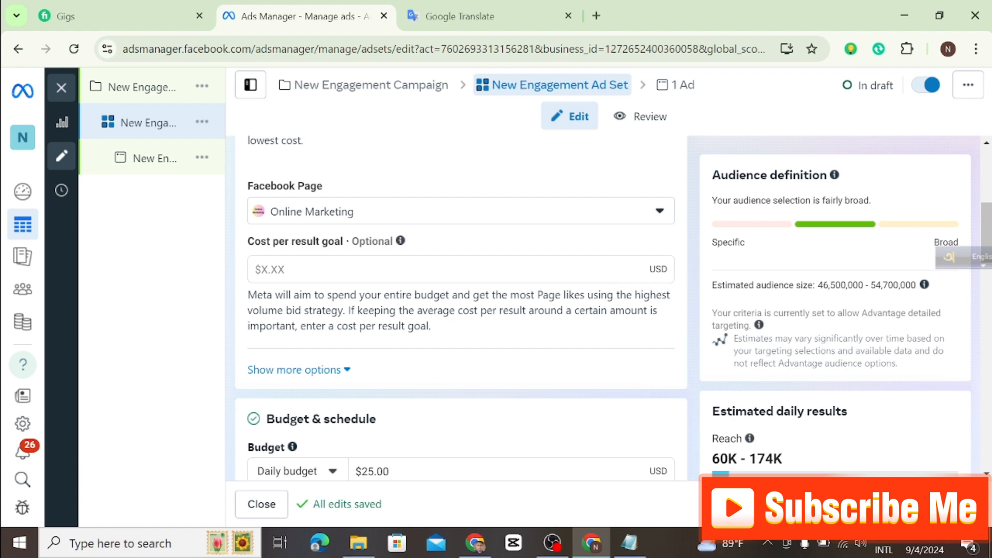
Step: Review the available Facebook Pages, and expand the additional options to examine the choices for when you get charged
left_click(659, 221)
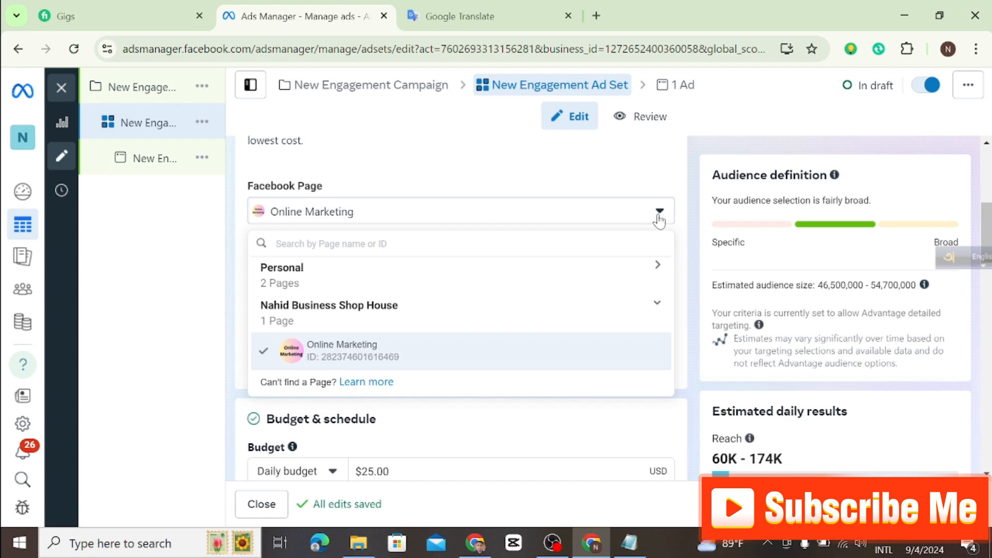
left_click(660, 221)
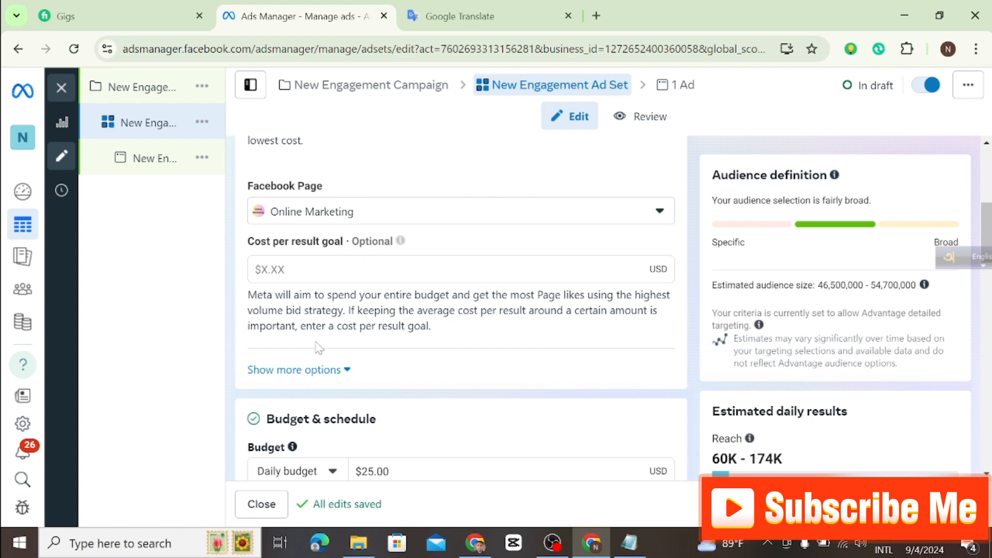
scroll(310, 336, "down", 1)
scroll(321, 356, "down", 1)
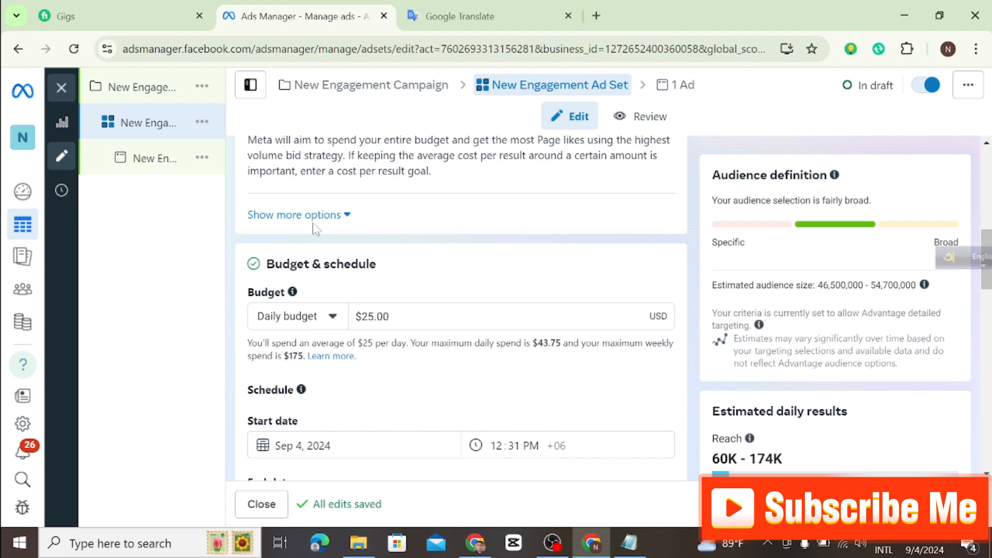
left_click(328, 216)
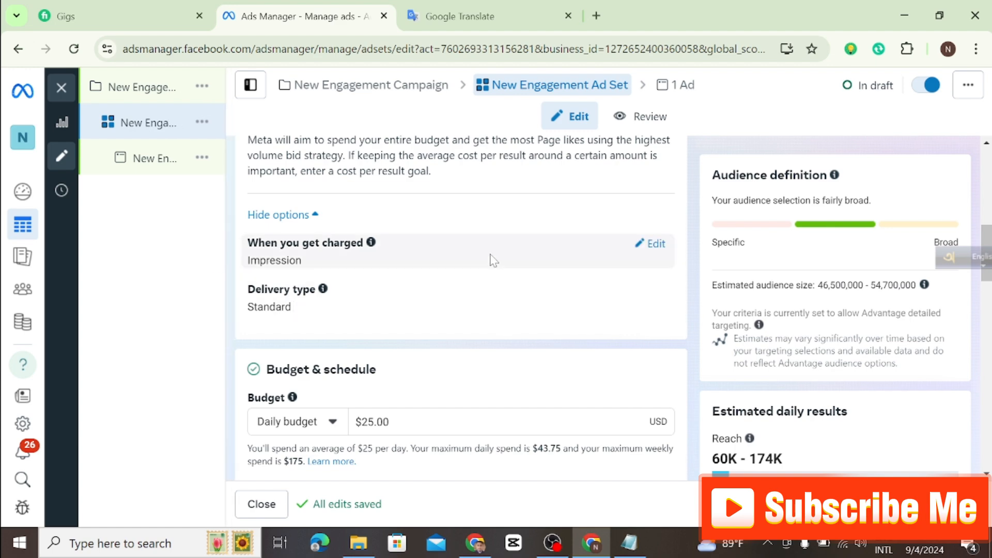
left_click(642, 247)
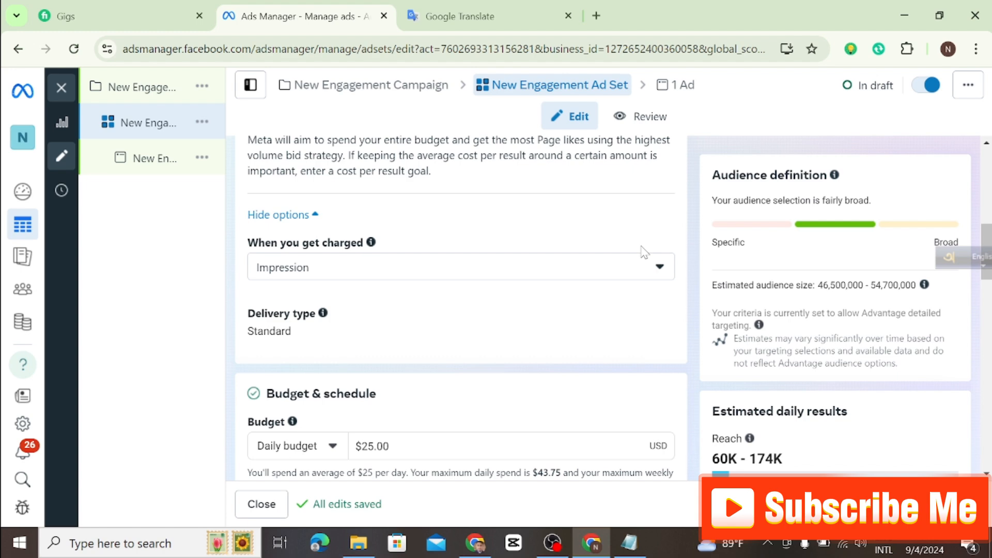
left_click(657, 268)
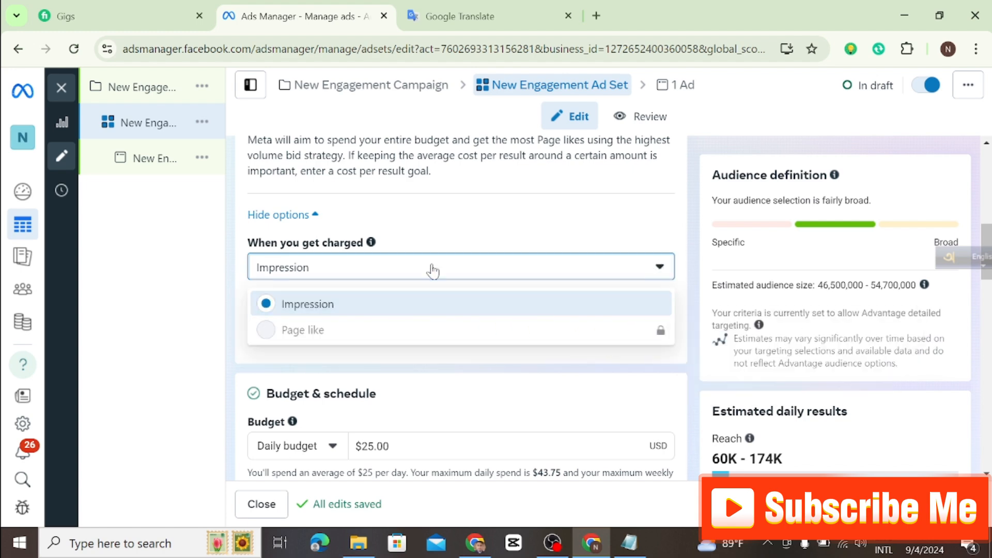
mouse_move(438, 325)
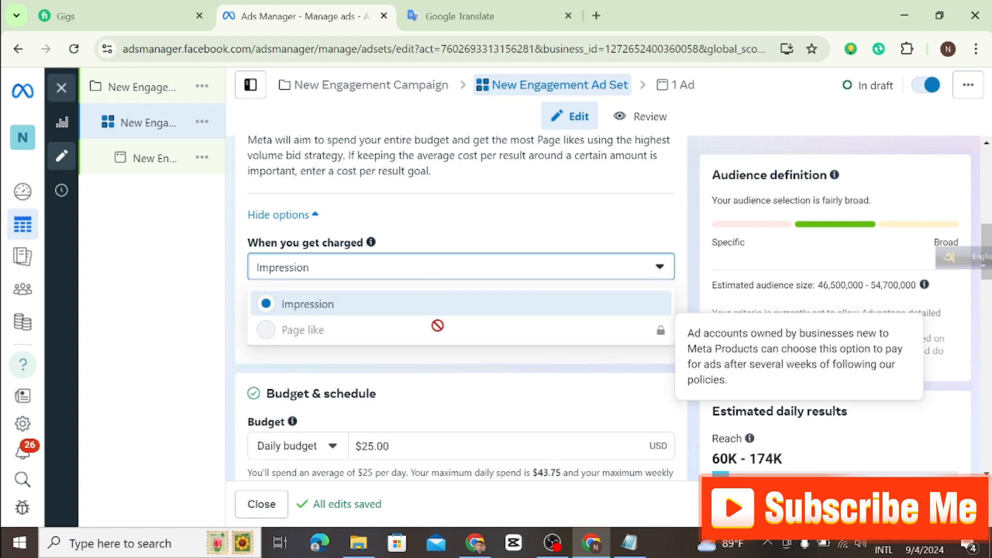
left_click(649, 275)
Step: Change the ad set's budget type to Lifetime budget and set the amount to $300
scroll(649, 290, "down", 3)
scroll(594, 239, "up", 2)
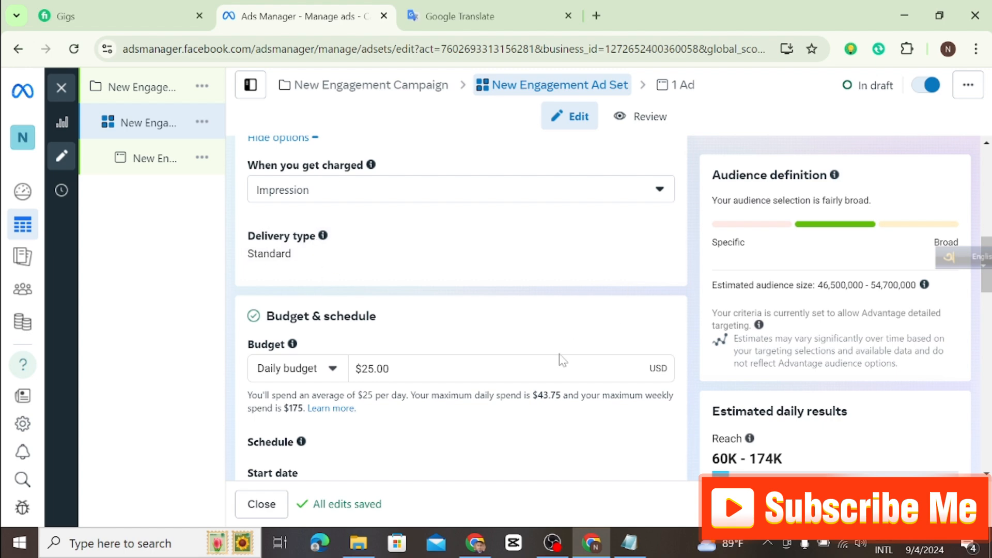
scroll(538, 367, "down", 3)
scroll(516, 375, "up", 1)
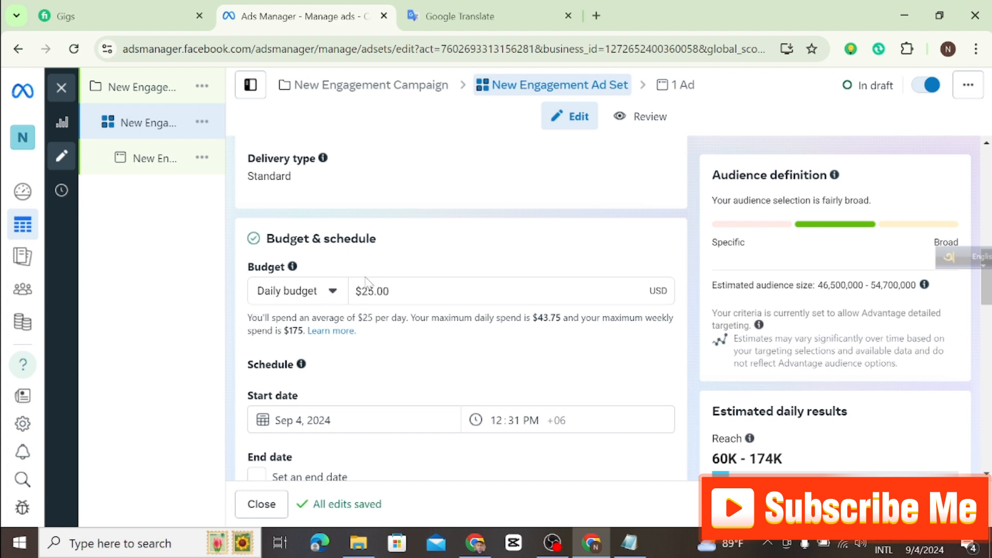
left_click(392, 291)
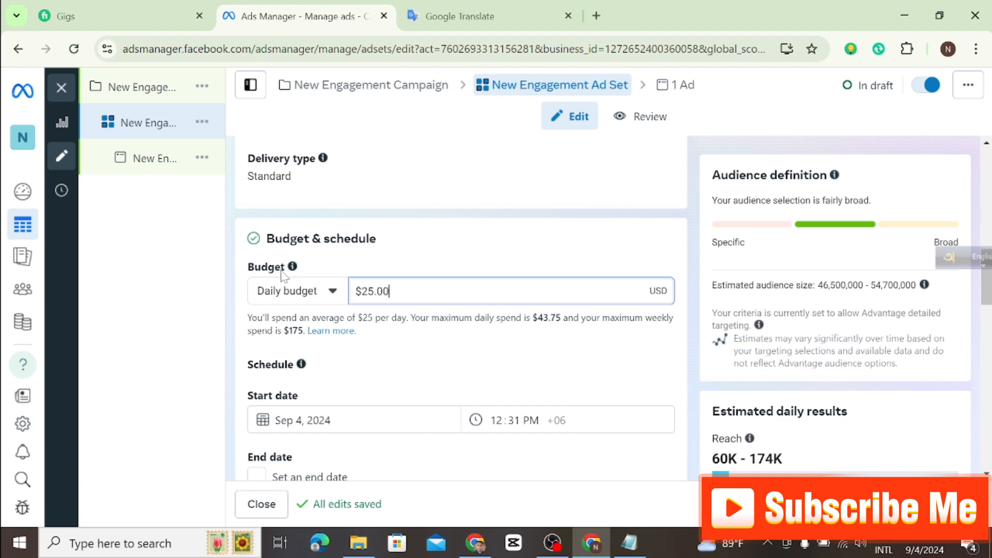
left_click(334, 293)
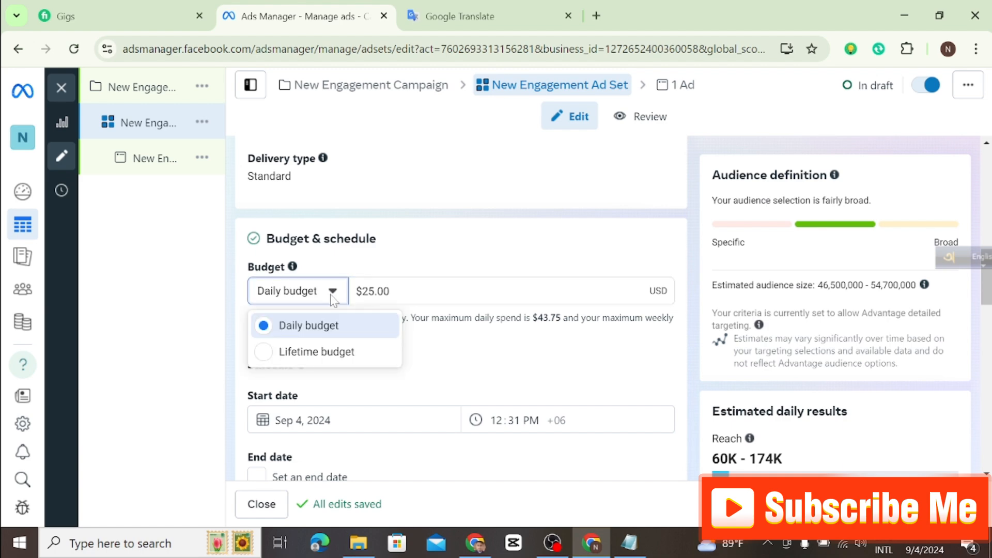
left_click(338, 355)
left_click(413, 291)
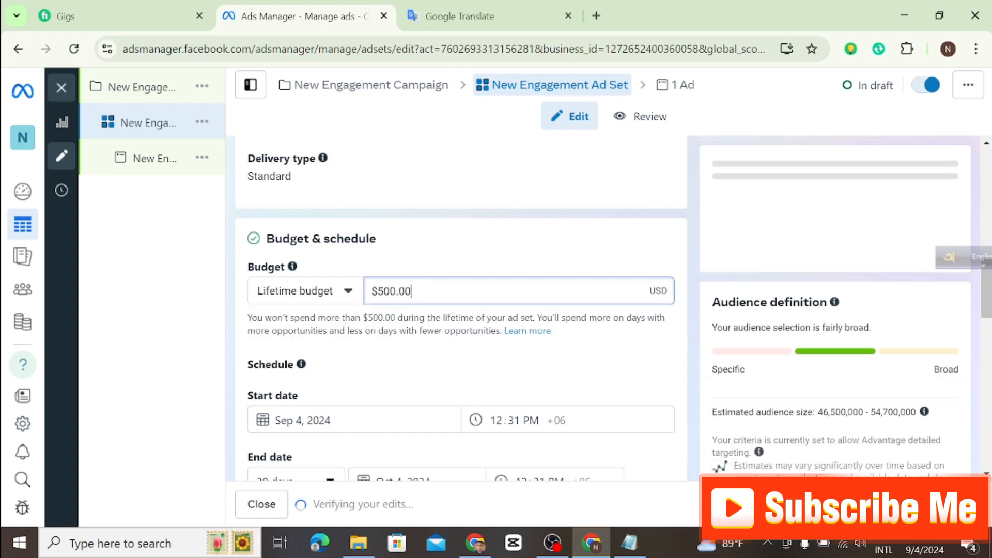
key("BackSpace")
key("BackSpace")
key("BackSpace")
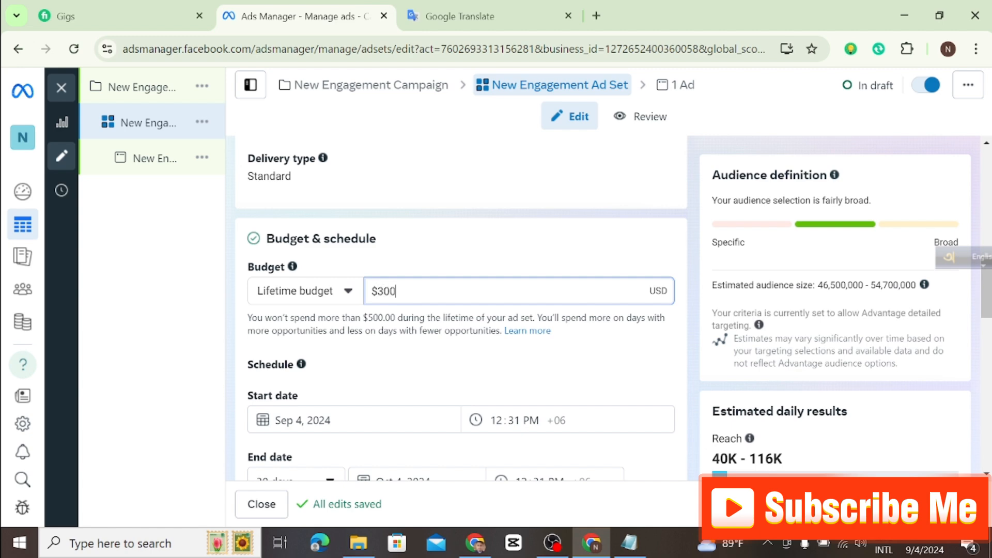
Step: Check the calendars for the ad set's start date and end date without picking new dates
scroll(450, 350, "down", 2)
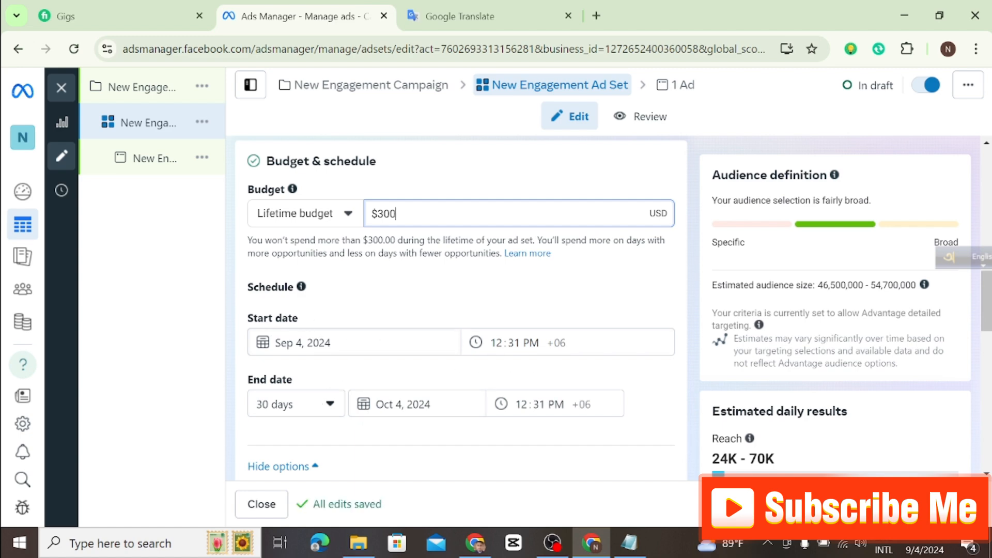
left_click(376, 342)
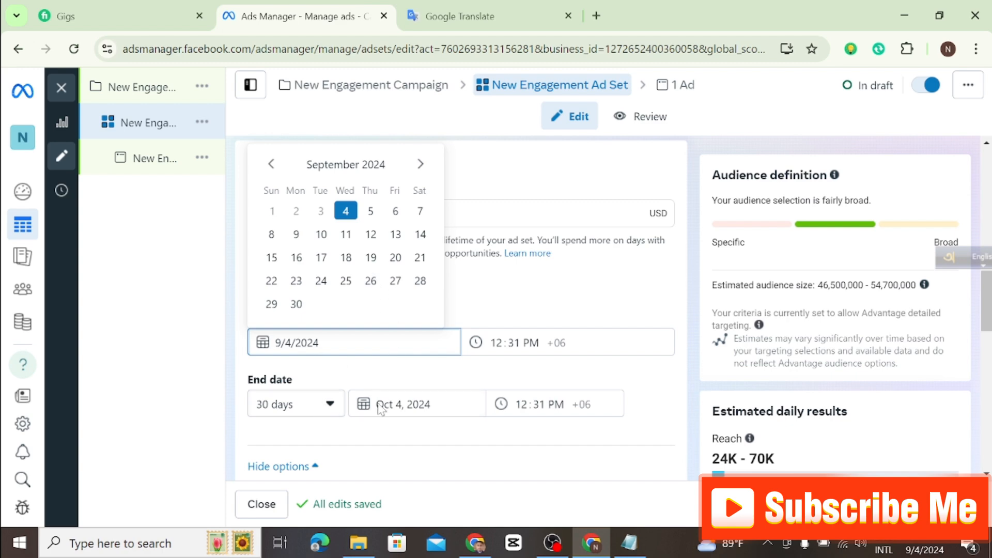
left_click(432, 404)
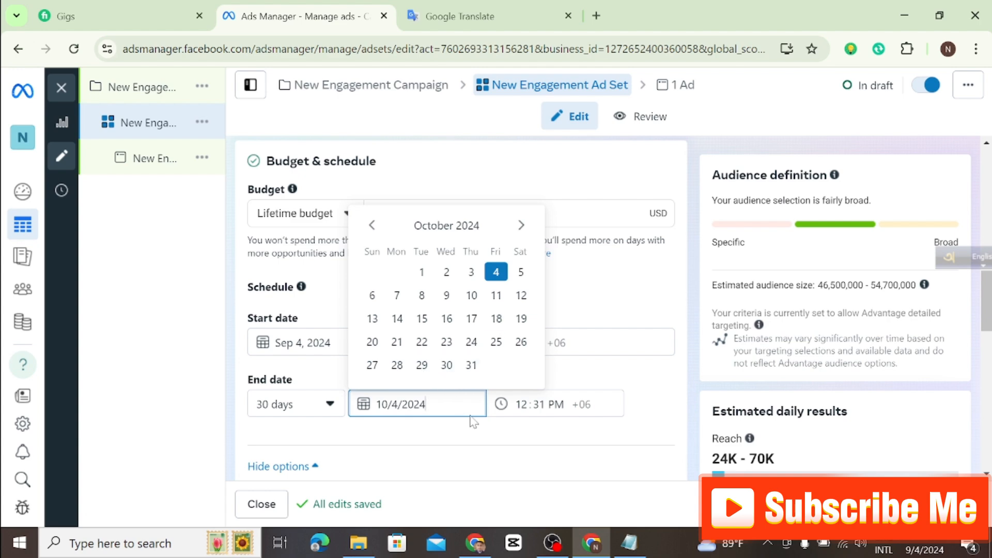
left_click(599, 408)
Step: Edit the ad scheduling setting and enable running ads on a schedule
scroll(440, 423, "down", 3)
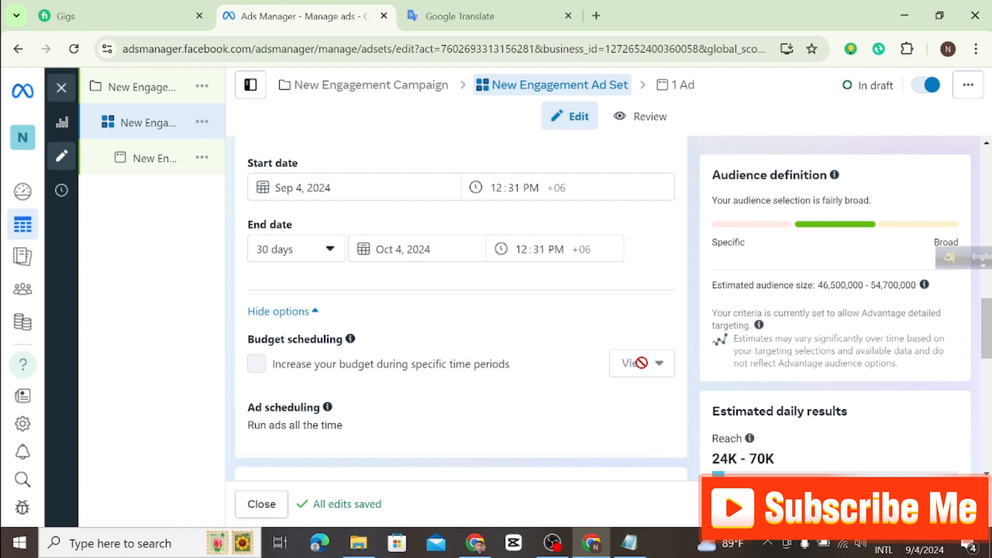
scroll(655, 361, "down", 2)
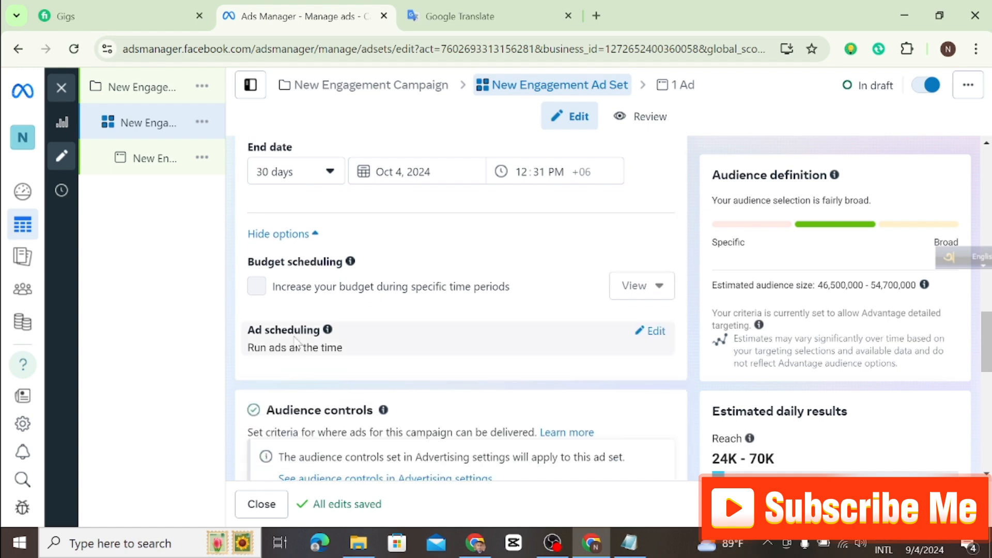
left_click(654, 332)
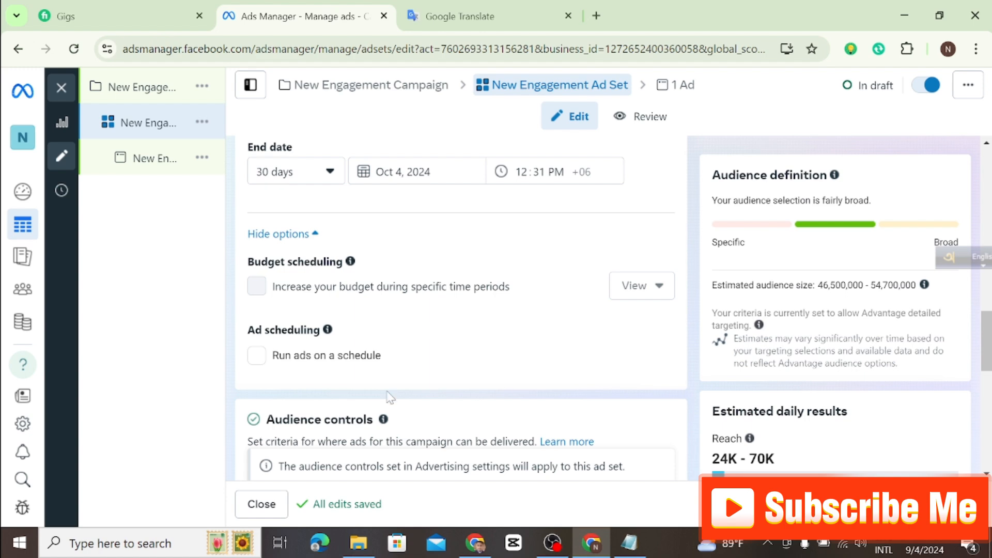
left_click(257, 358)
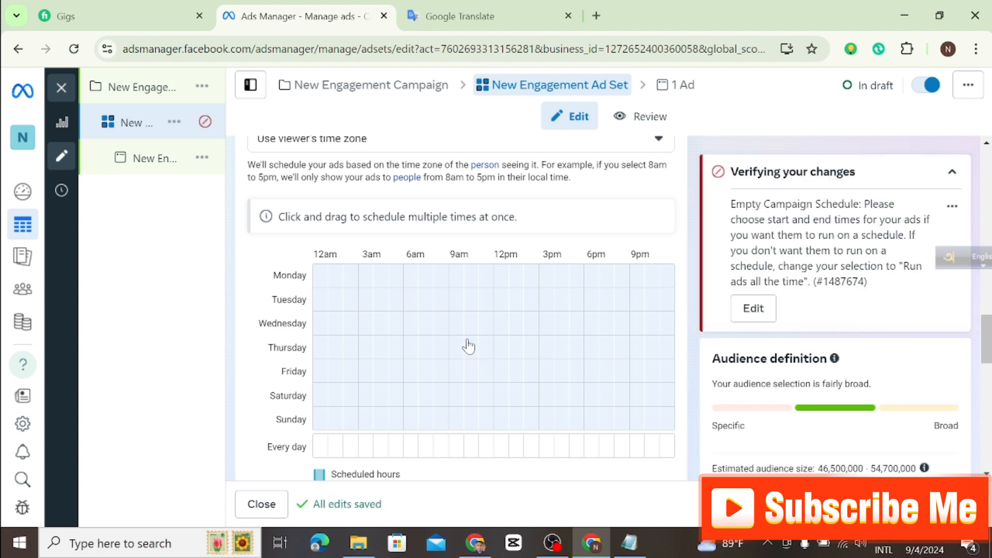
Step: Schedule the ads to run from 12am to 1pm on every day from Monday to Sunday
scroll(444, 336, "down", 3)
scroll(423, 328, "up", 3)
scroll(400, 391, "down", 1)
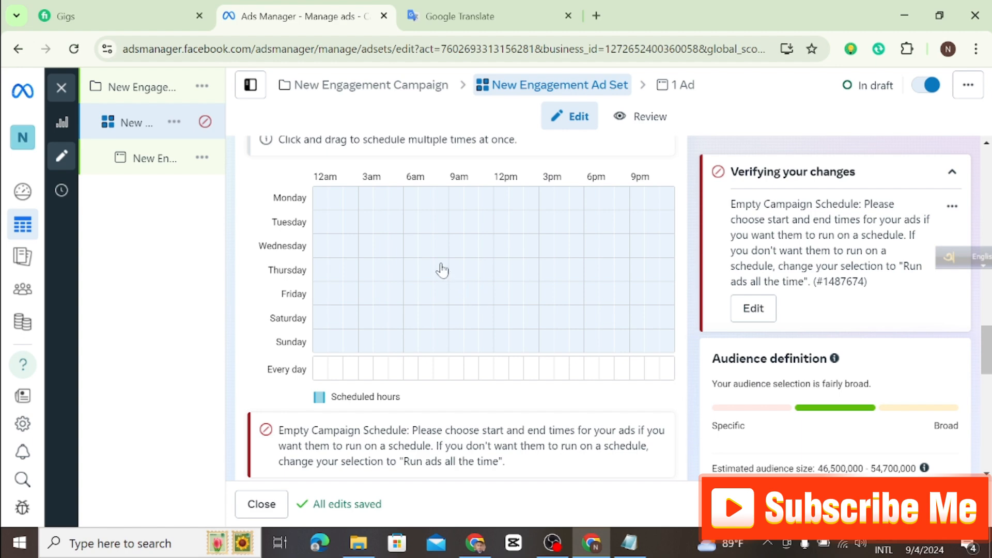
scroll(441, 268, "up", 1)
left_click(366, 299)
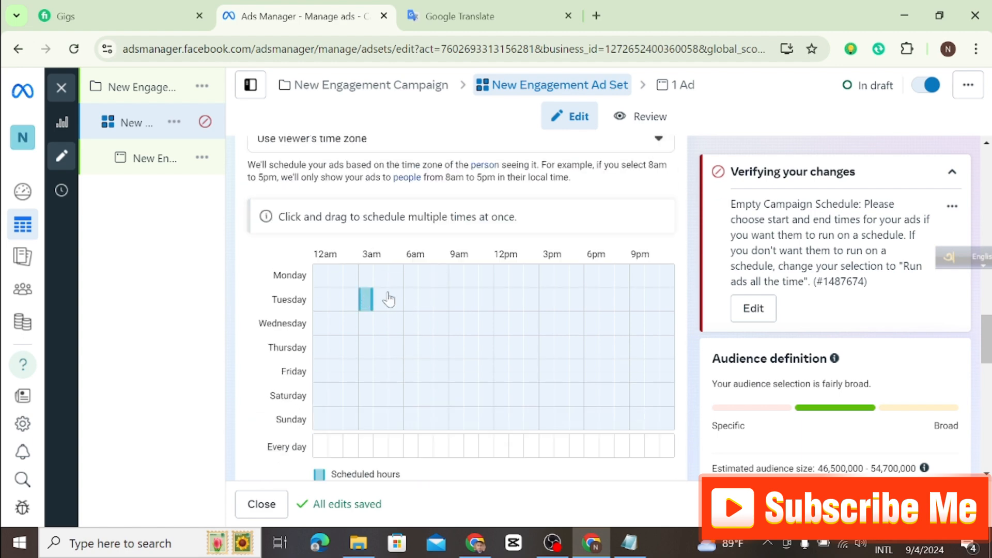
scroll(371, 387, "down", 2)
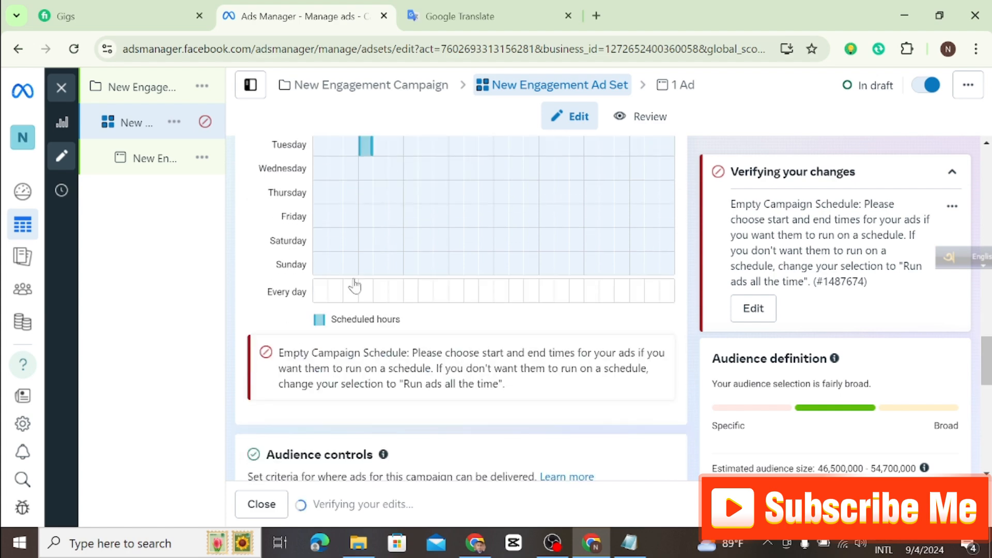
scroll(345, 251, "up", 1)
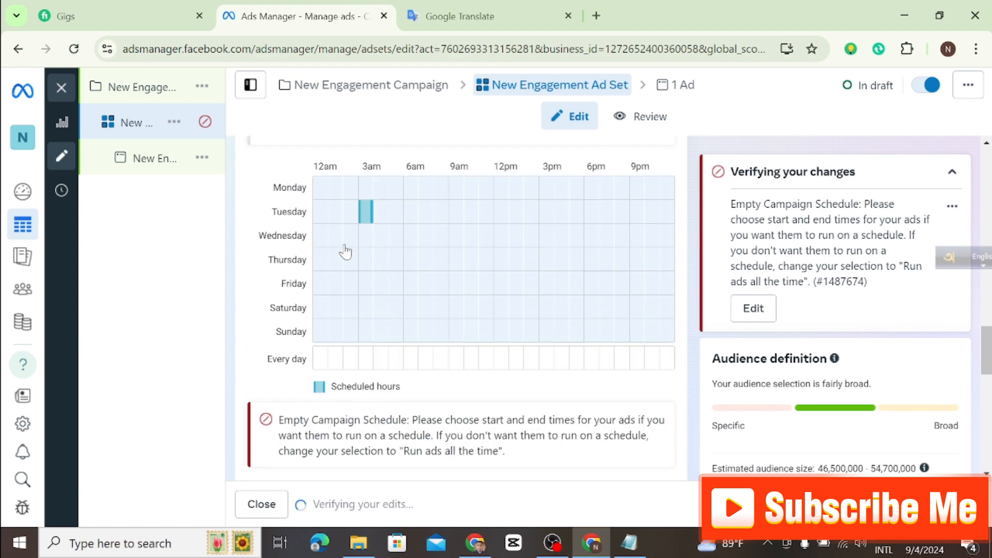
left_click(349, 199)
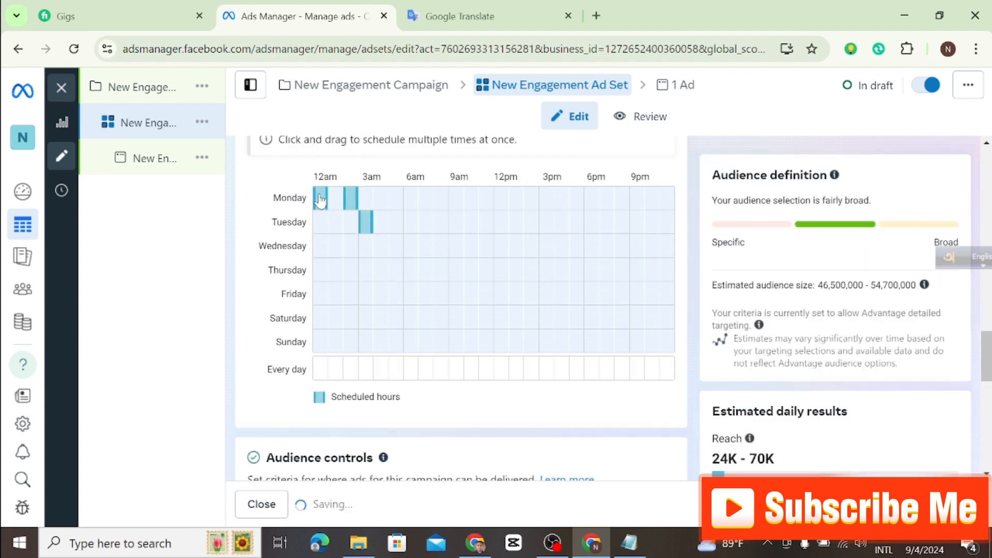
left_click_drag(321, 197, 387, 200)
left_click_drag(445, 212, 490, 217)
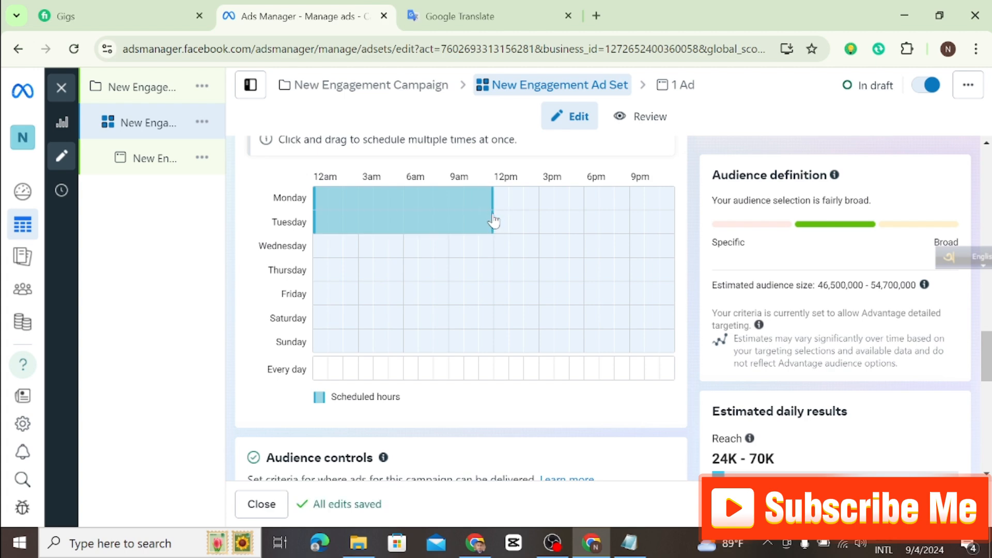
left_click_drag(493, 221, 497, 223)
left_click_drag(315, 246, 504, 376)
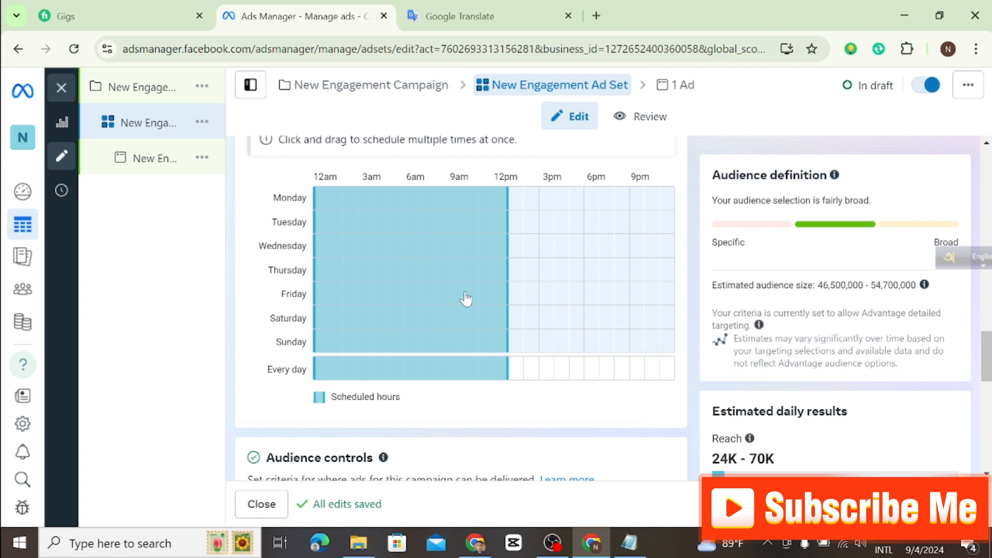
Step: Open the audience locations for editing and review the include and exclude options for Bangladesh
scroll(465, 298, "down", 5)
scroll(340, 352, "up", 3)
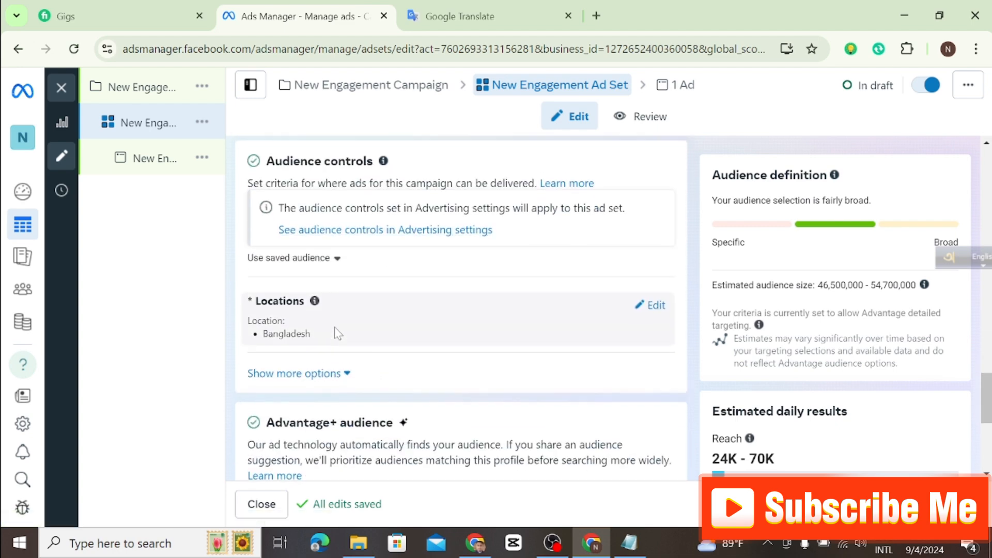
scroll(311, 327, "down", 2)
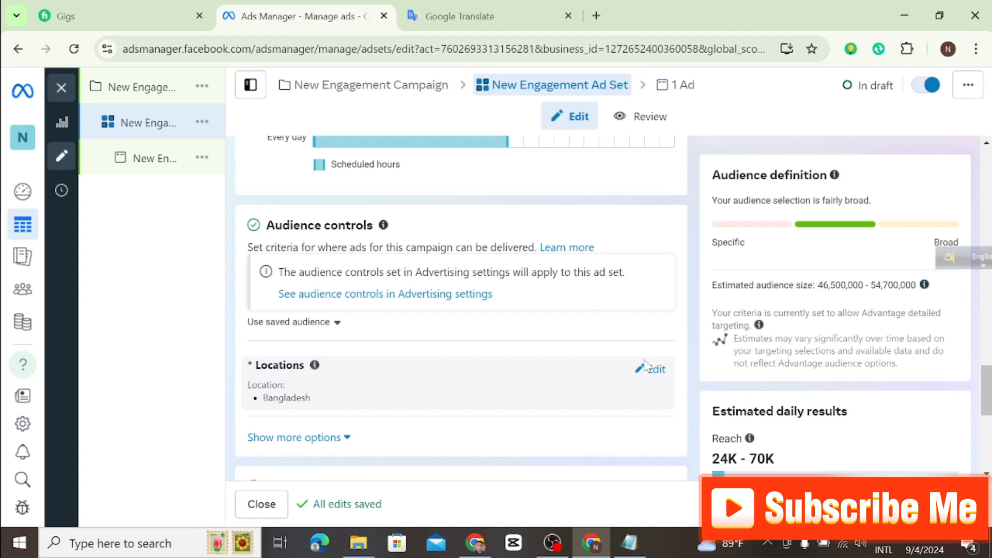
left_click(650, 371)
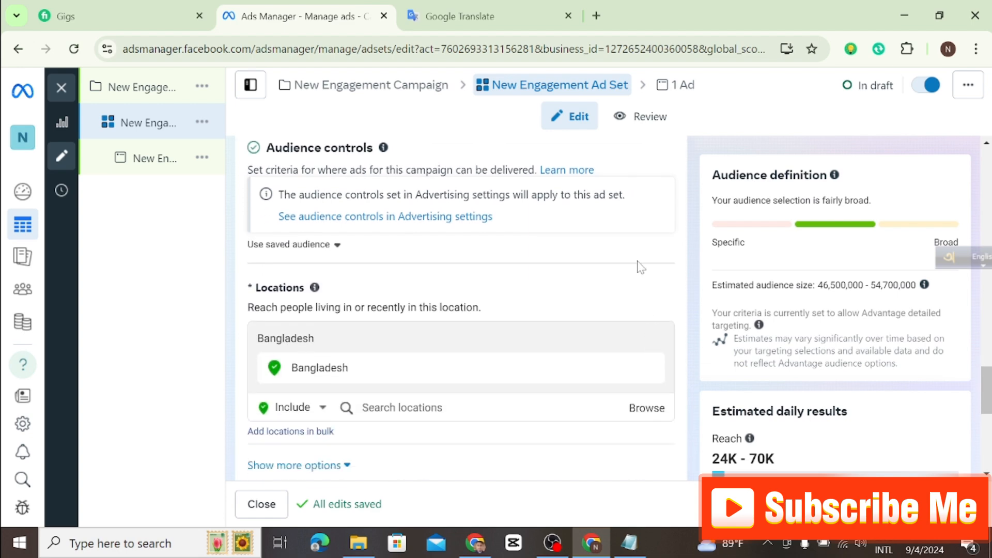
scroll(399, 348, "down", 1)
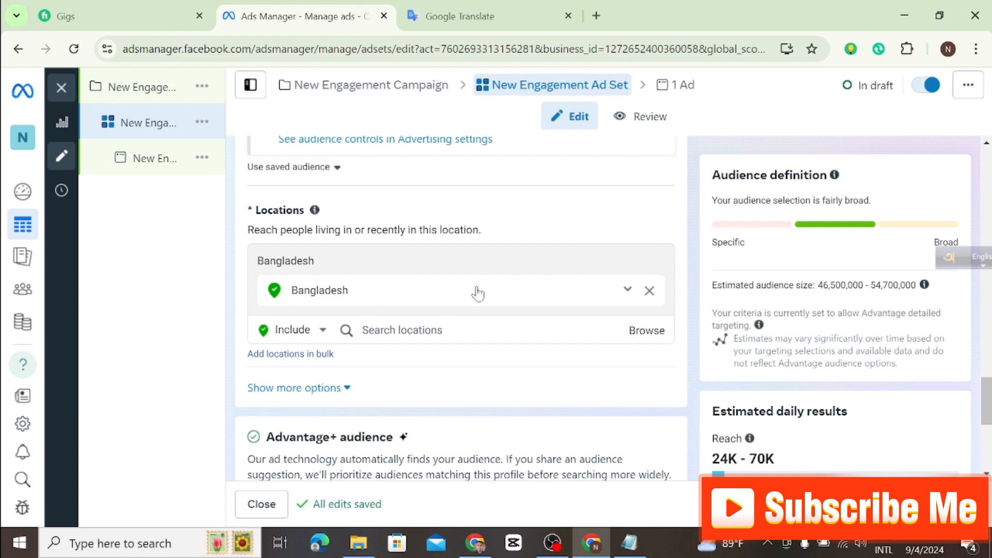
left_click(627, 290)
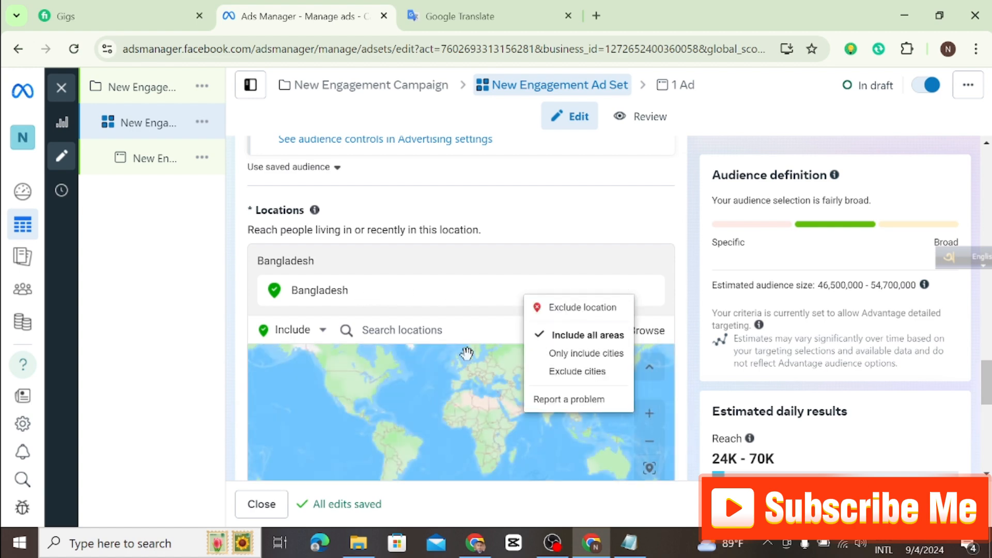
scroll(382, 309, "down", 1)
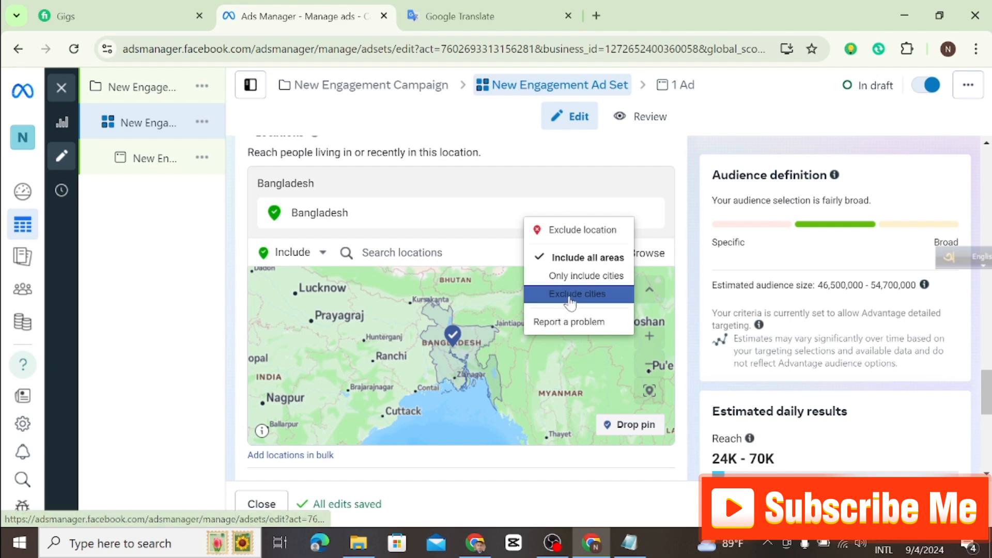
left_click(361, 224)
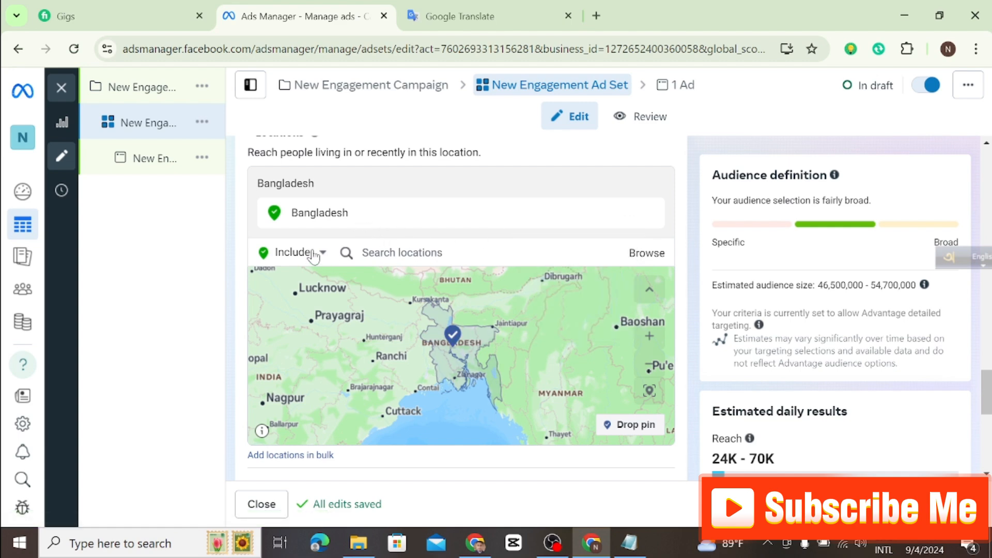
Step: Browse the location categories and select all countries for the audience
left_click(647, 253)
mouse_move(531, 281)
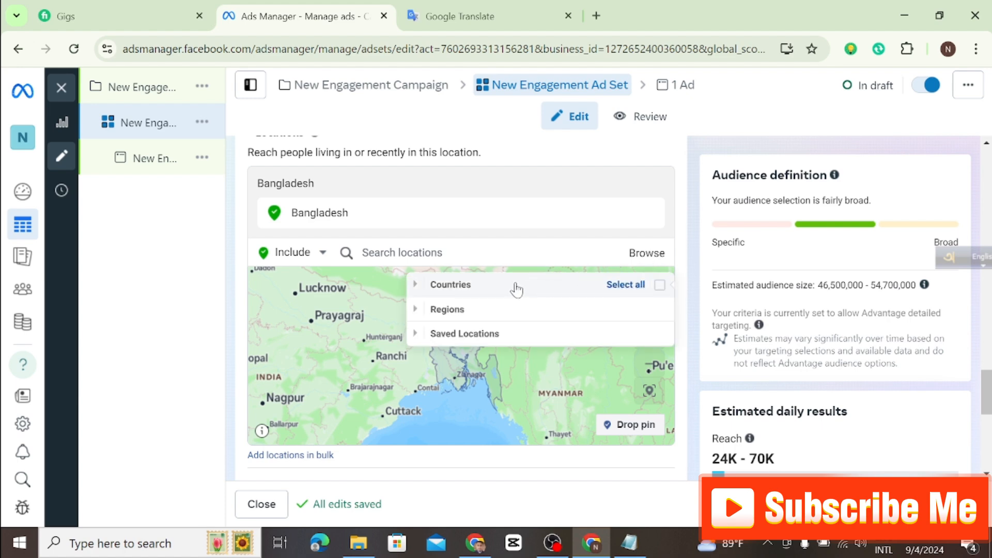
left_click(660, 285)
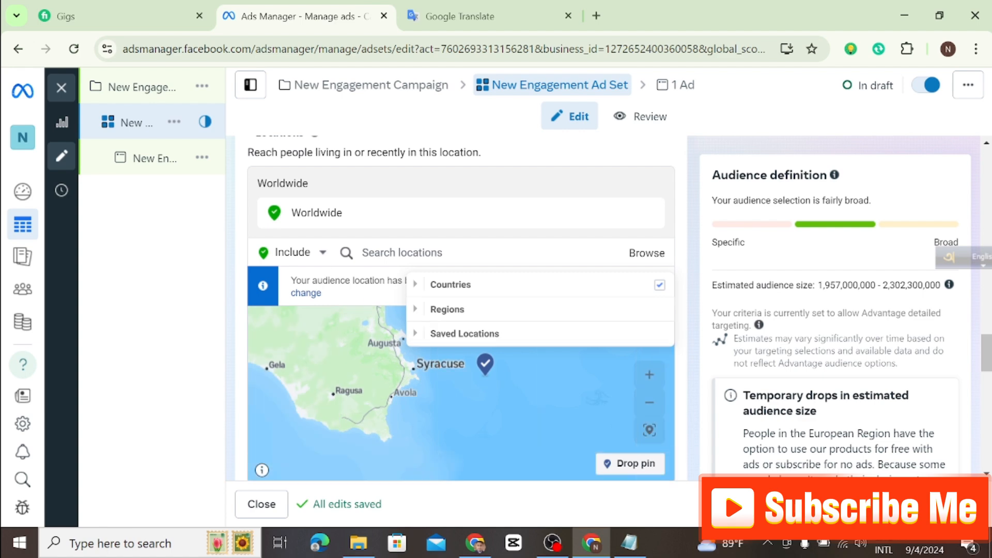
Step: Search the locations for "united state" and include the country United States in place of Worldwide
left_click(403, 252)
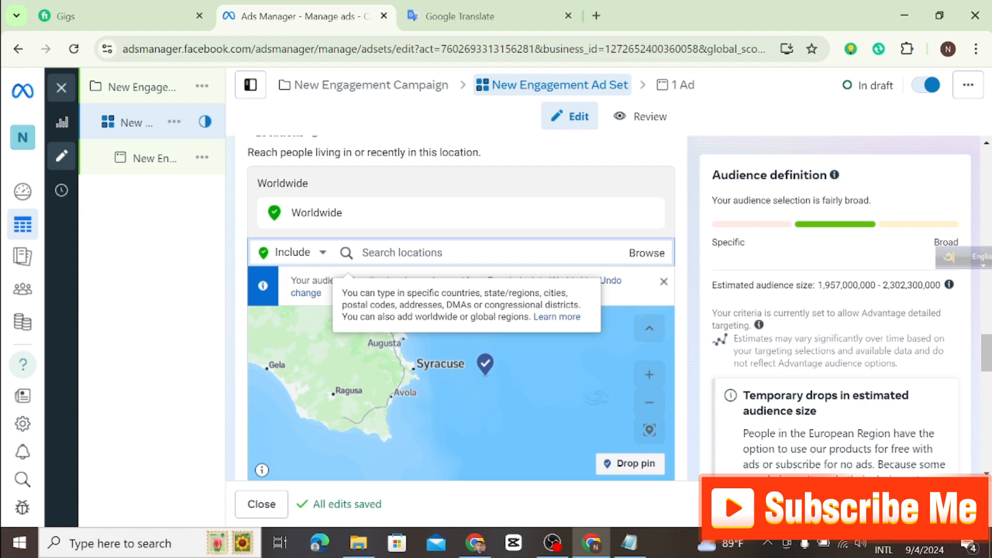
type("united state")
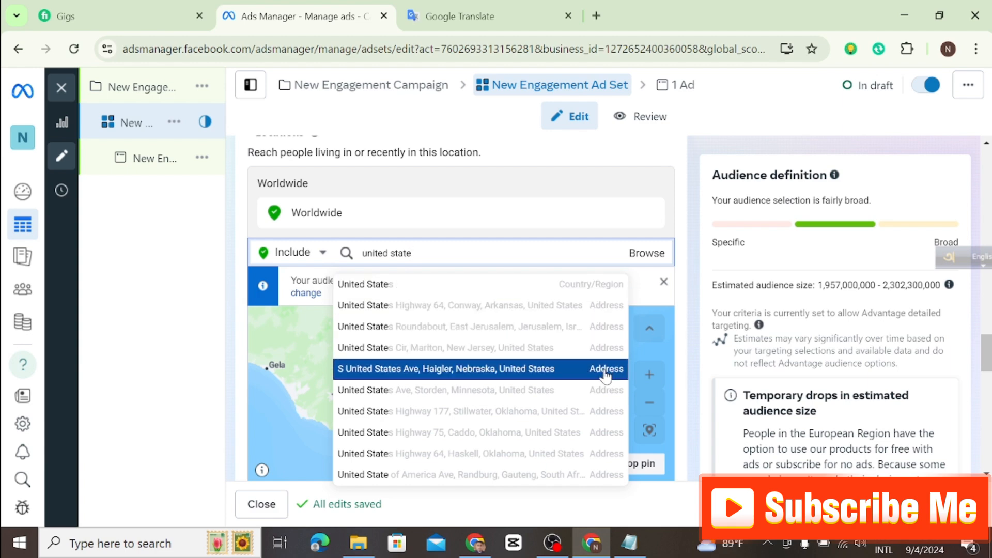
left_click(461, 287)
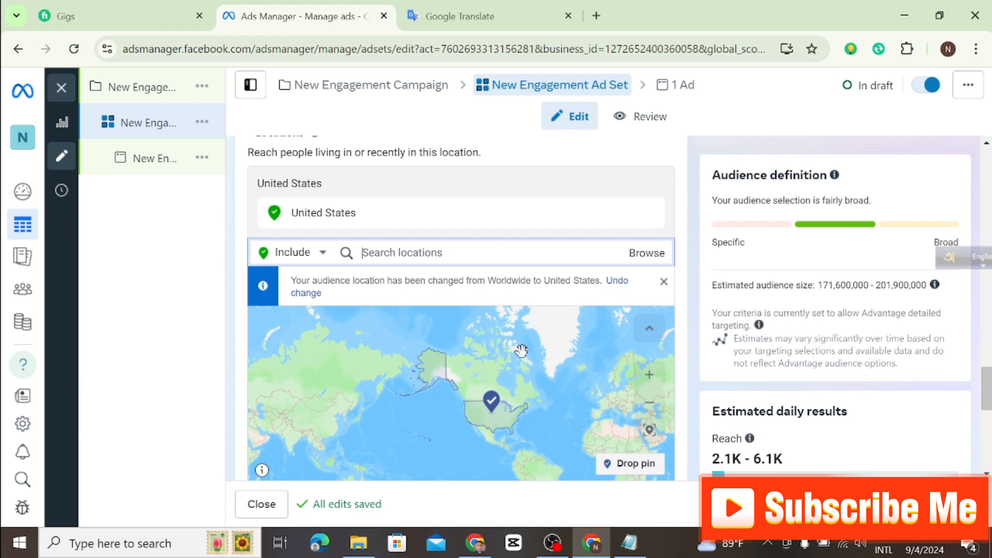
Step: Examine the United States on the location map at different zoom levels, from the west coast to the Washington D.C. area
scroll(511, 402, "up", 5)
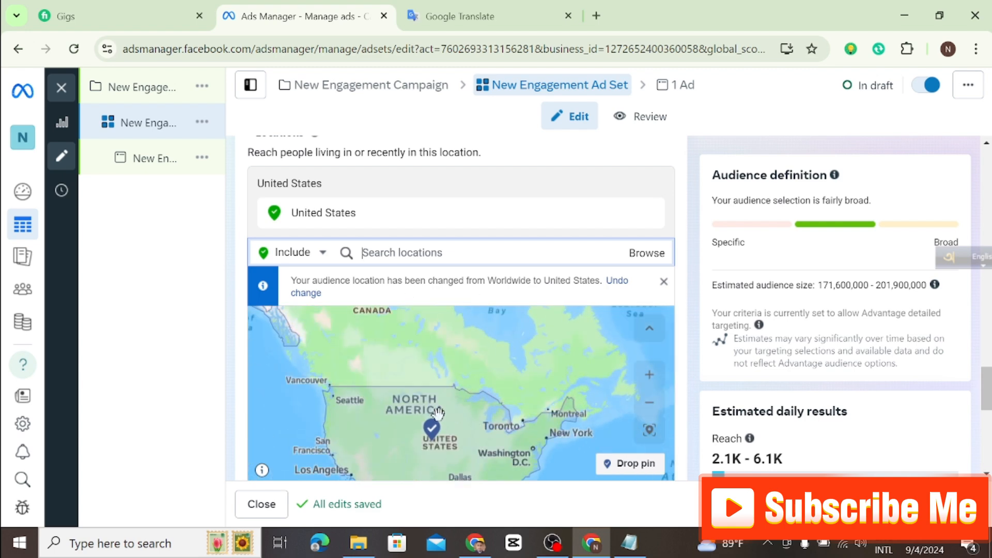
scroll(438, 412, "up", 5)
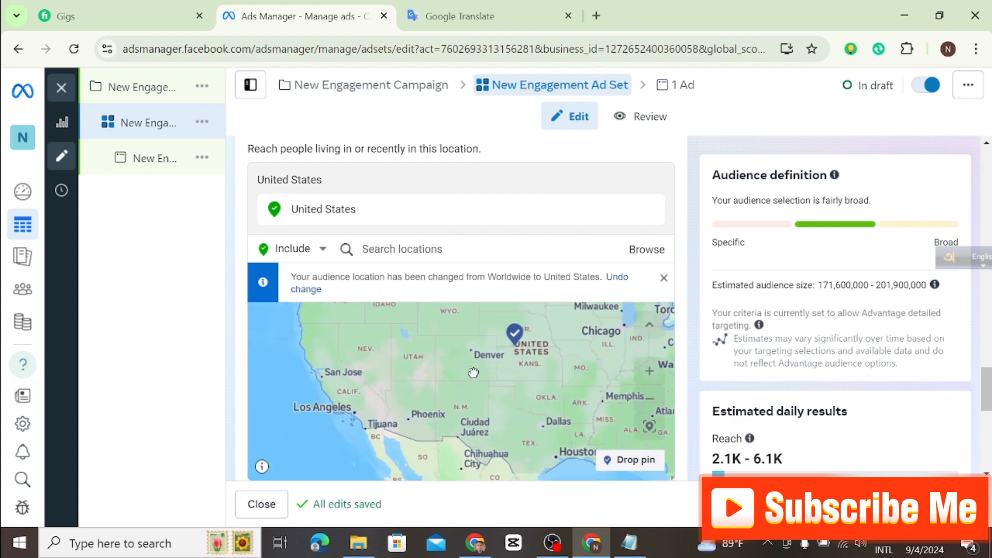
scroll(474, 372, "down", 5)
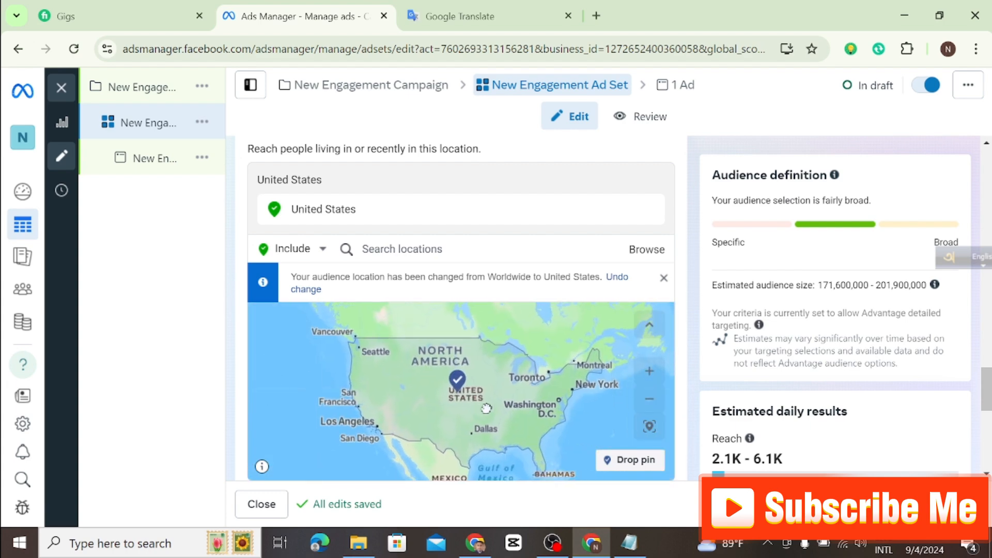
left_click_drag(486, 408, 470, 408)
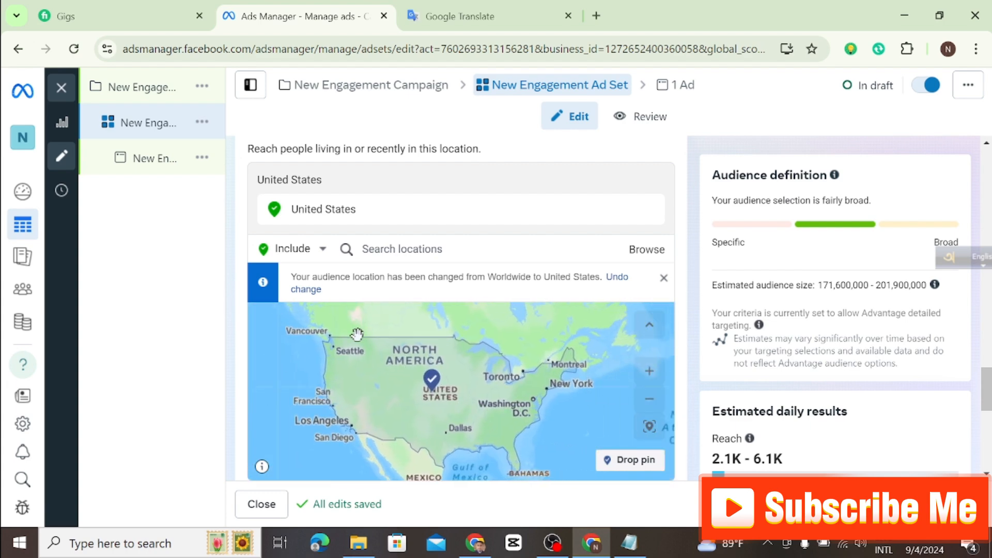
mouse_move(360, 342)
left_mouse_down()
mouse_move(380, 319)
mouse_move(376, 354)
left_mouse_up()
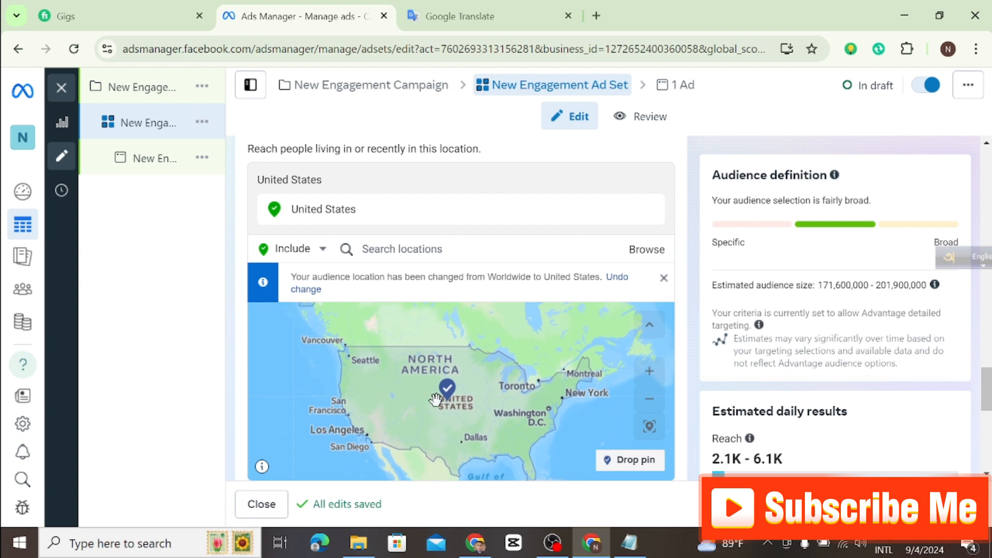
scroll(436, 399, "up", 2)
mouse_move(344, 368)
left_mouse_down()
mouse_move(461, 399)
mouse_move(384, 339)
left_mouse_up()
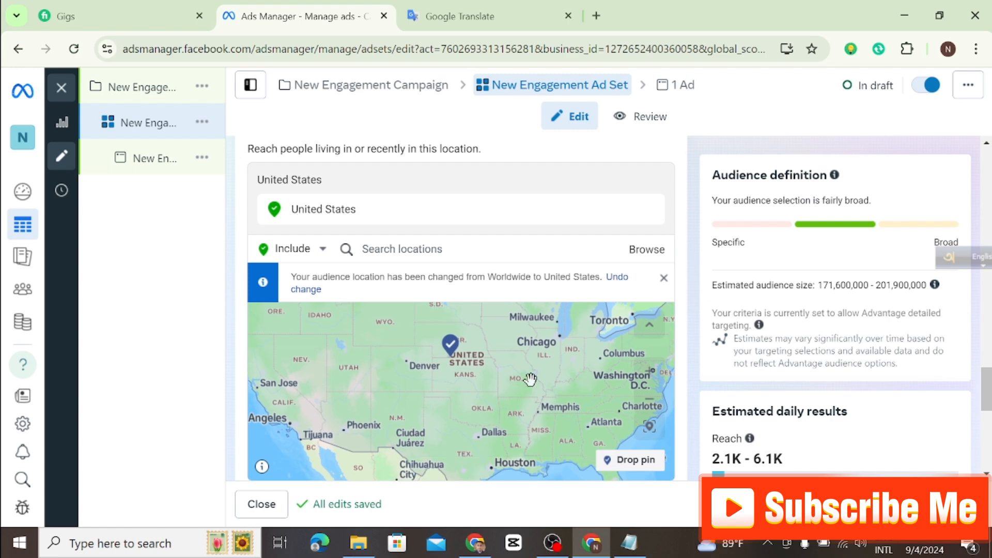
left_click_drag(540, 386, 475, 395)
scroll(475, 391, "up", 3)
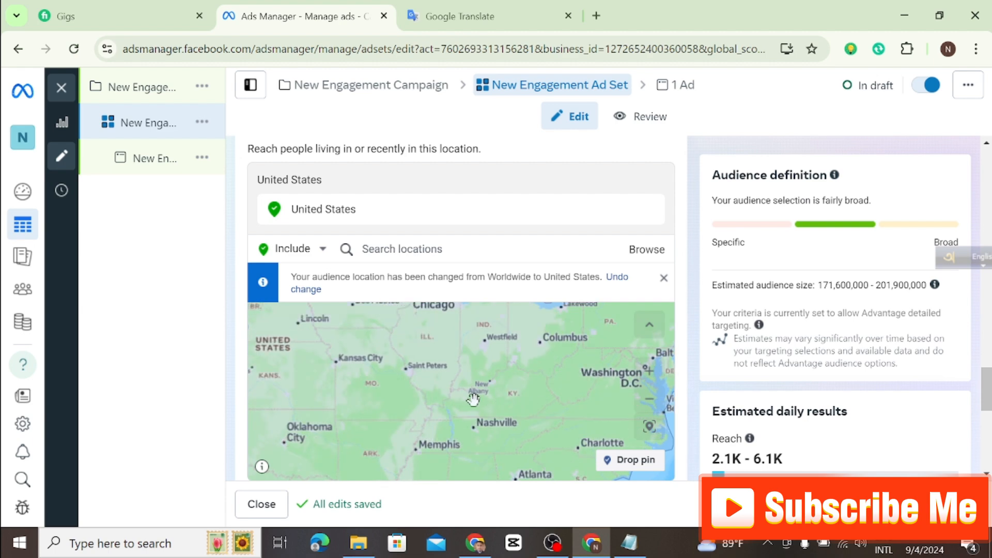
left_click_drag(522, 398, 514, 401)
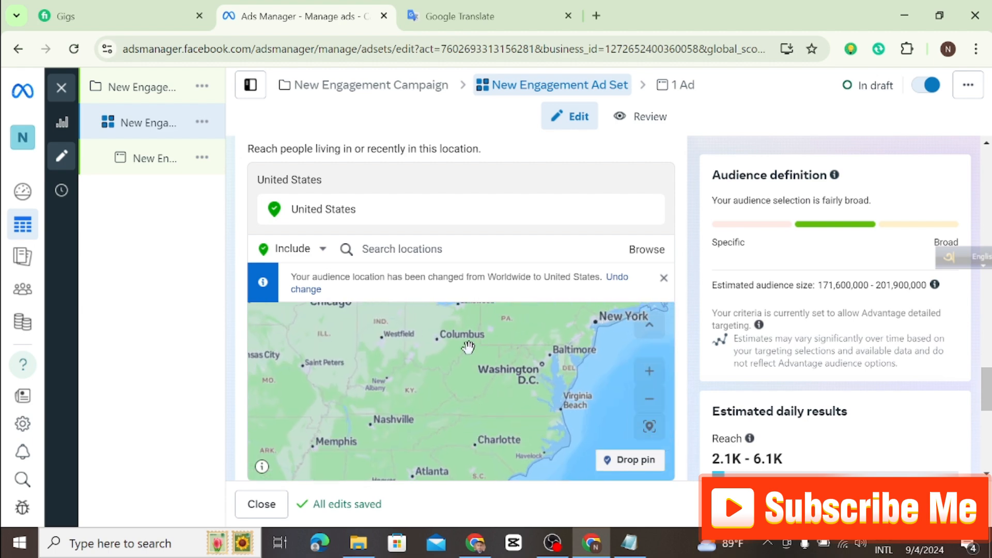
Step: Switch the location mode to Add exclusions and drop an exclusion pin near Washington D.C
left_click(323, 250)
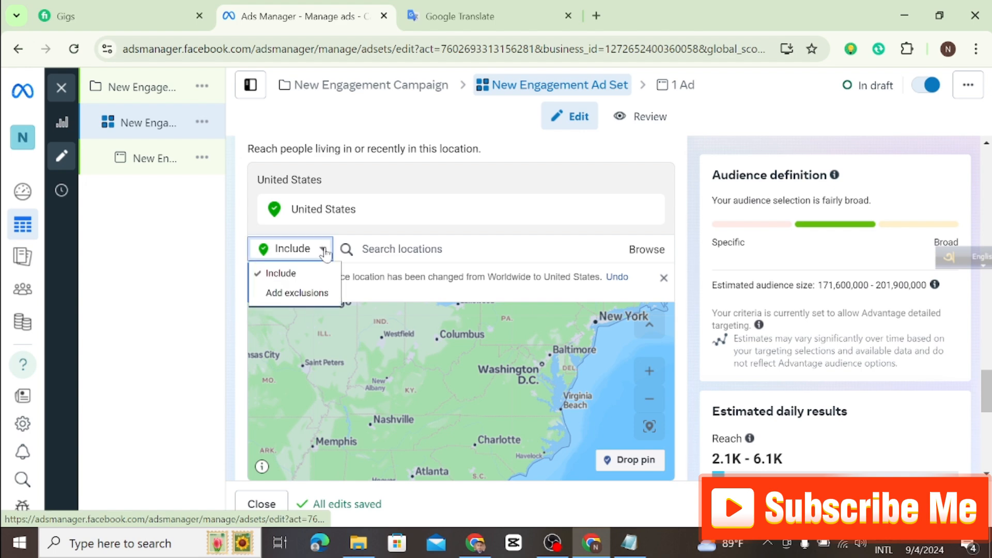
left_click(313, 294)
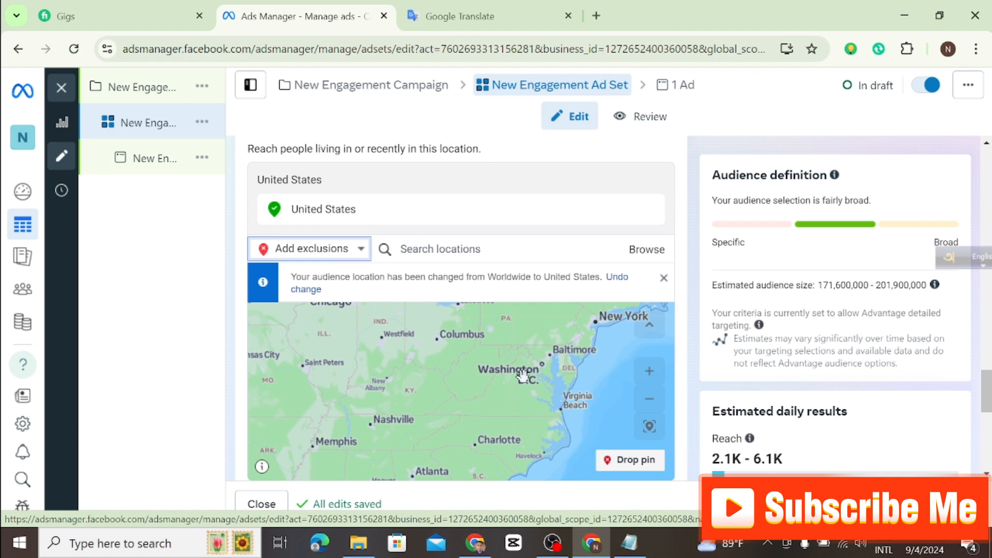
left_click(626, 461)
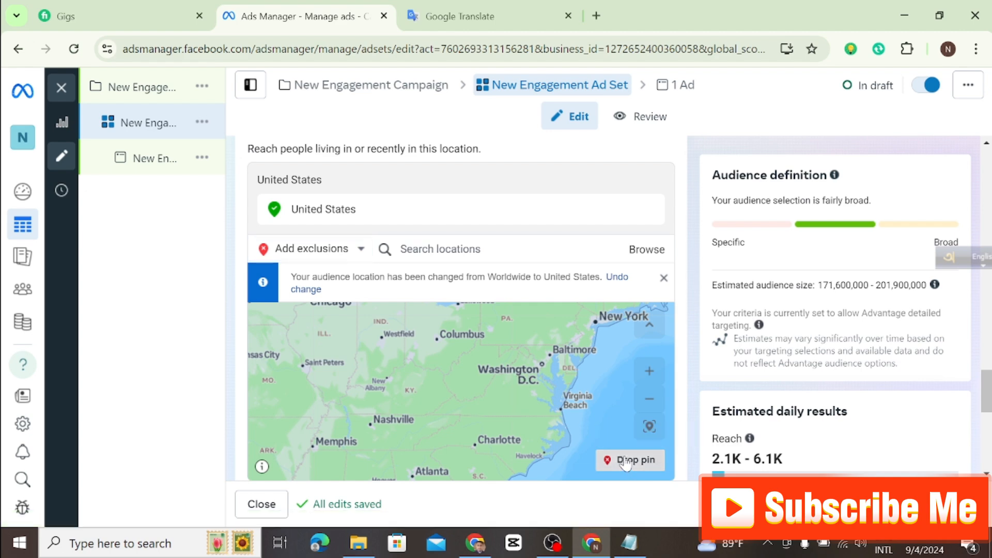
left_click(522, 370)
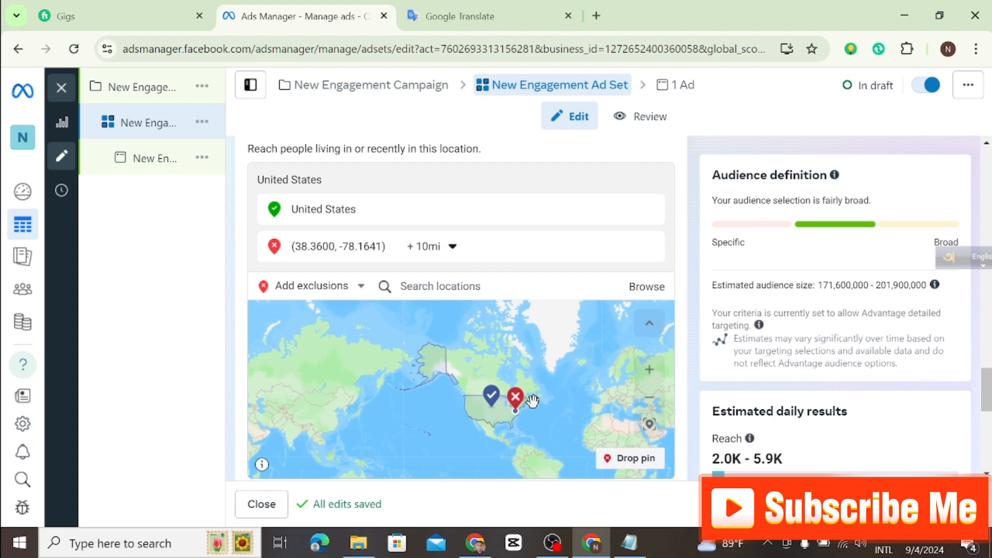
Step: Examine the map around the included and excluded pins, then the Pacific Northwest and western Canada
scroll(521, 371, "up", 2)
scroll(520, 371, "up", 3)
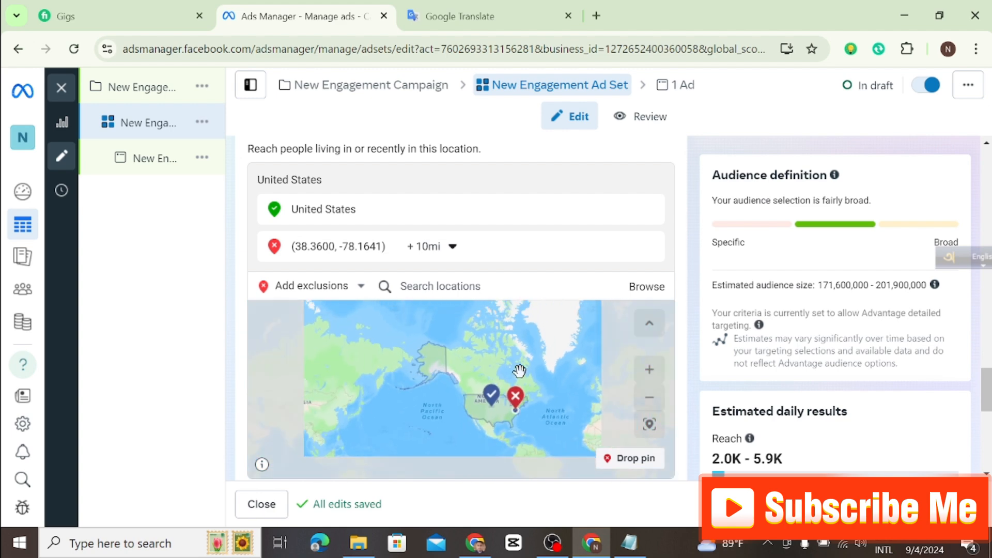
left_click_drag(481, 316, 497, 304)
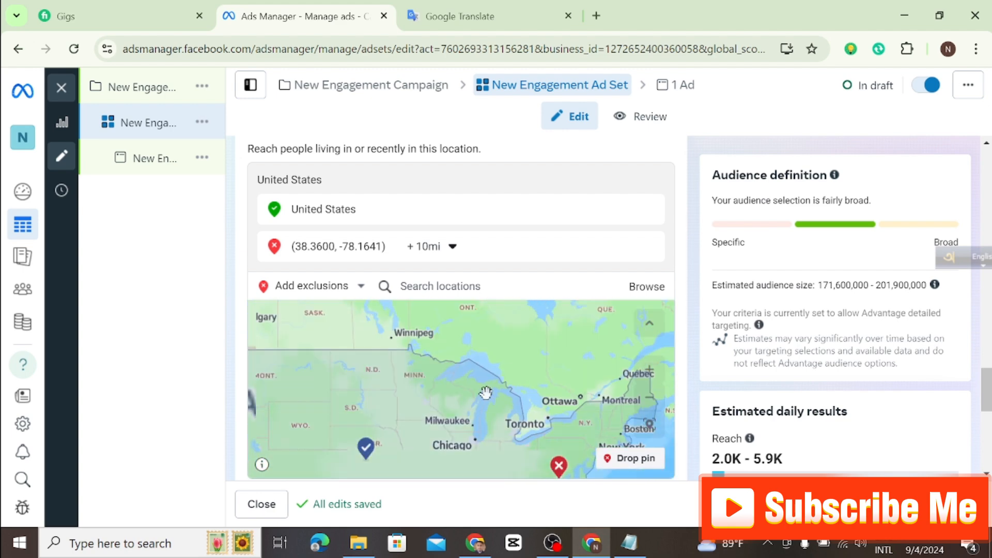
left_click_drag(430, 423, 498, 330)
left_click_drag(370, 411, 478, 388)
left_click_drag(419, 353, 425, 449)
left_click_drag(385, 362, 483, 395)
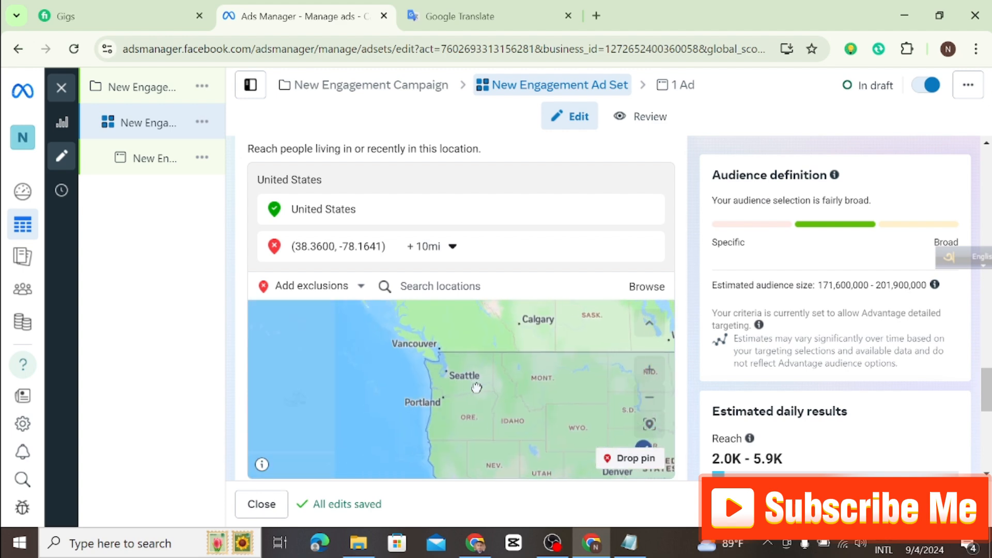
left_click_drag(389, 356, 434, 455)
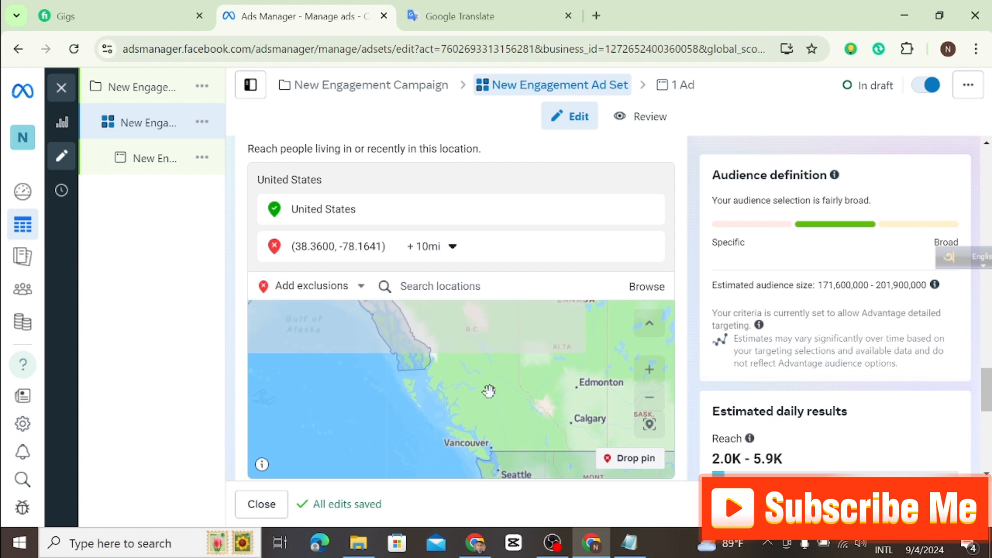
left_click_drag(532, 390, 422, 374)
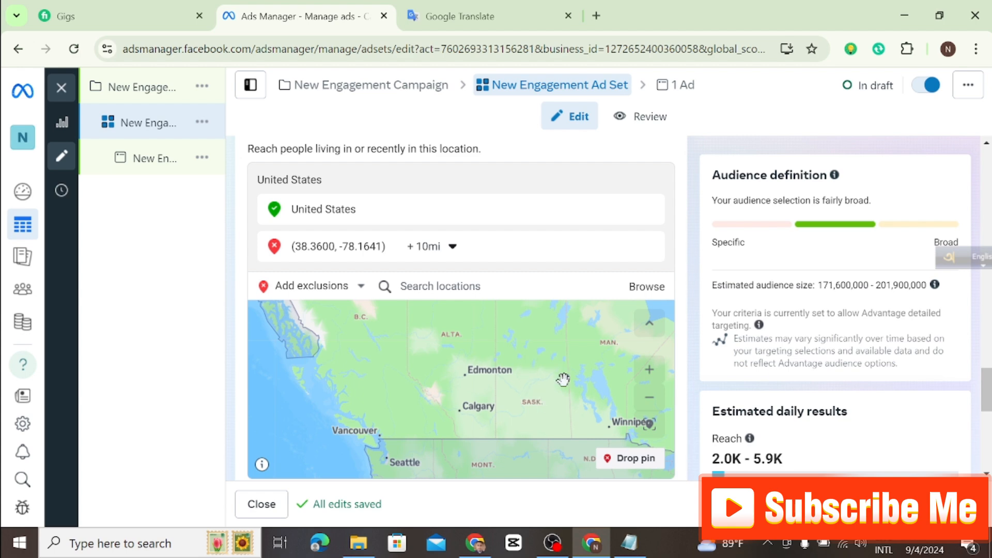
Step: Switch the location mode back to Include and try to drop an inclusion pin on Canada
left_click(360, 290)
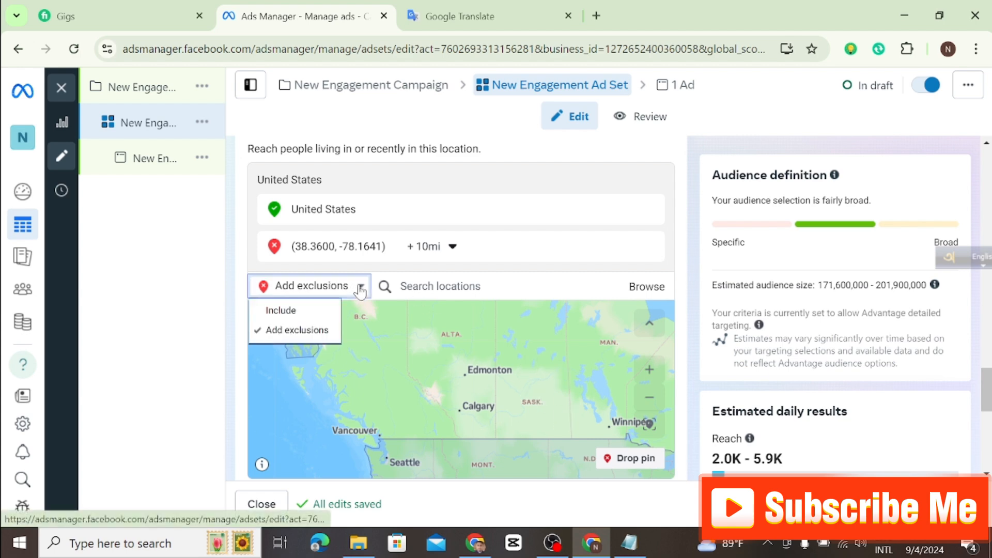
left_click(301, 312)
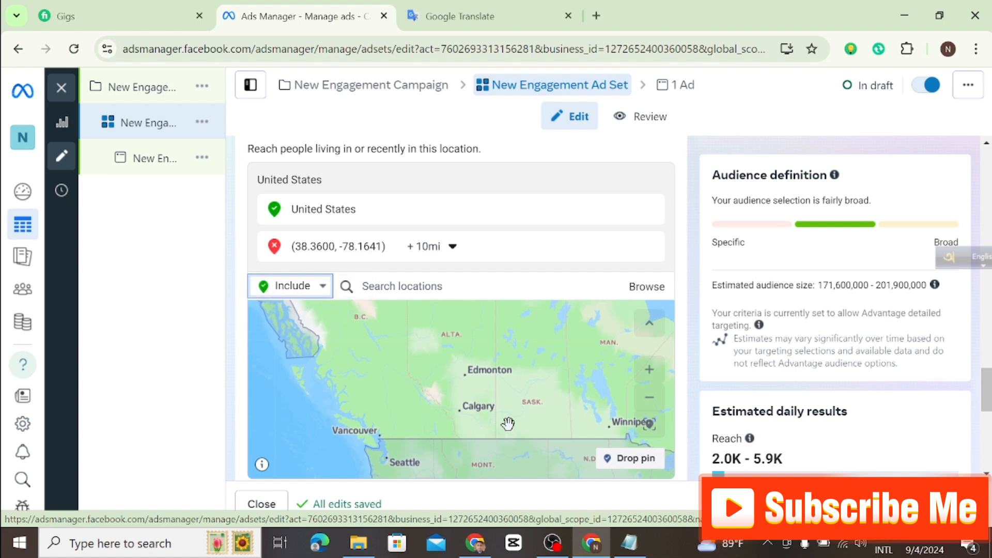
scroll(508, 424, "up", 2)
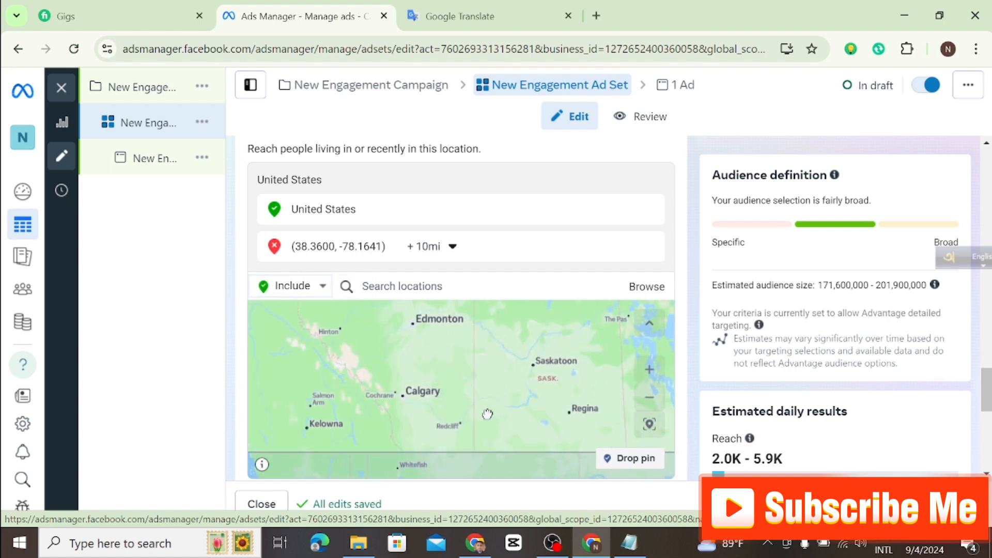
scroll(378, 367, "up", 3)
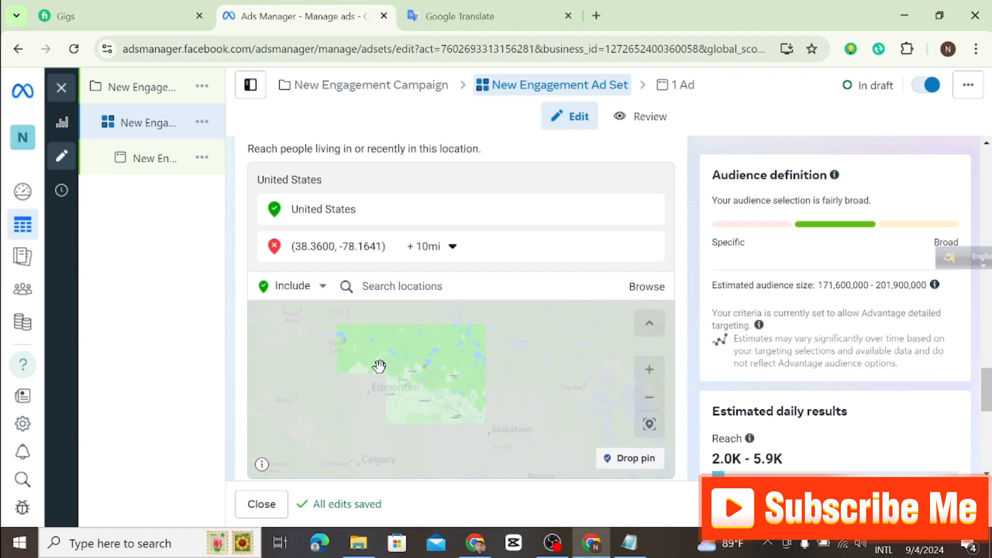
scroll(379, 366, "down", 5)
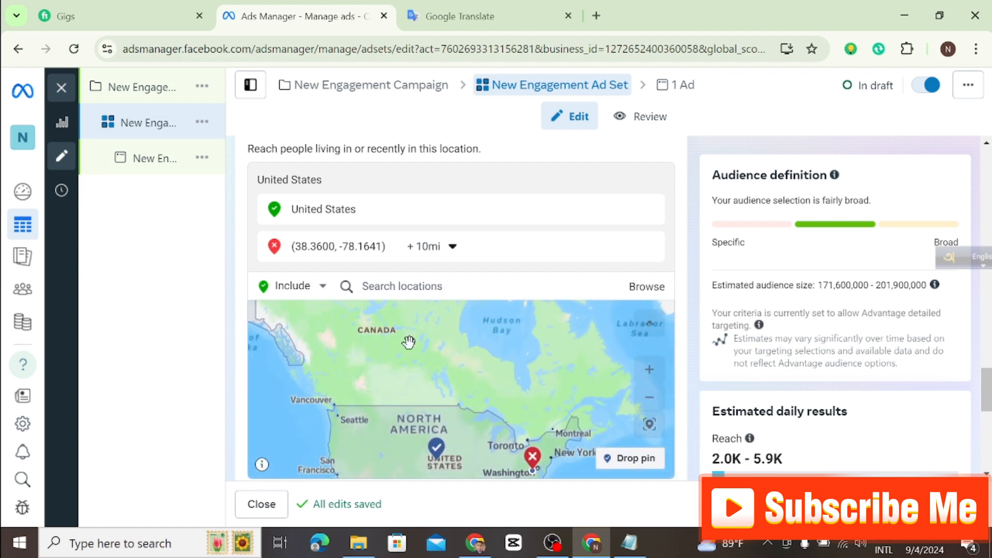
left_click_drag(391, 354, 410, 396)
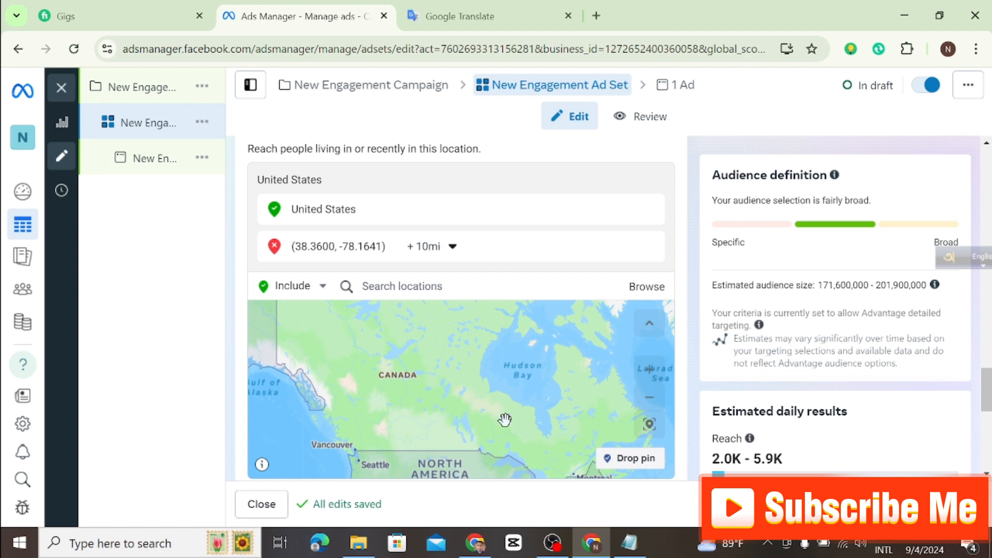
left_click(624, 462)
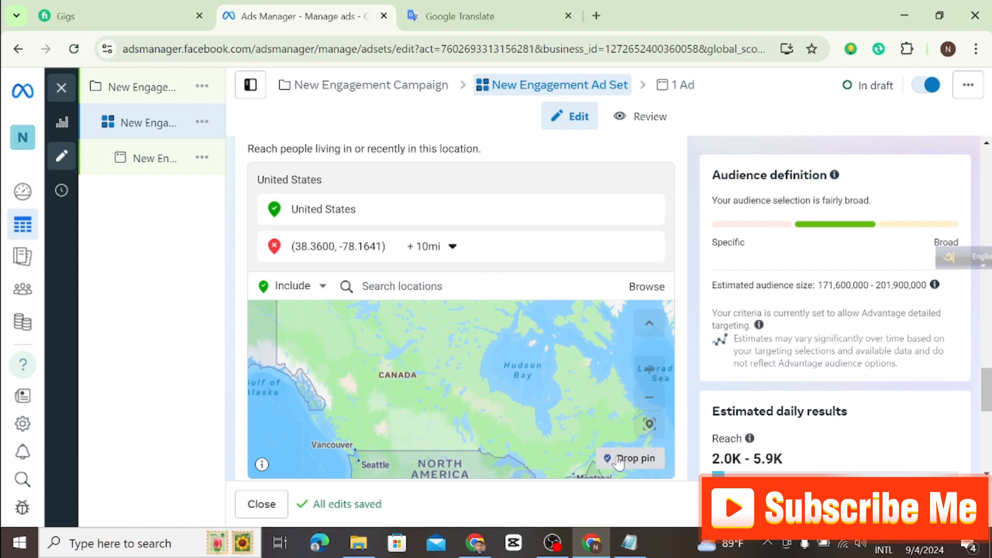
left_click(397, 370)
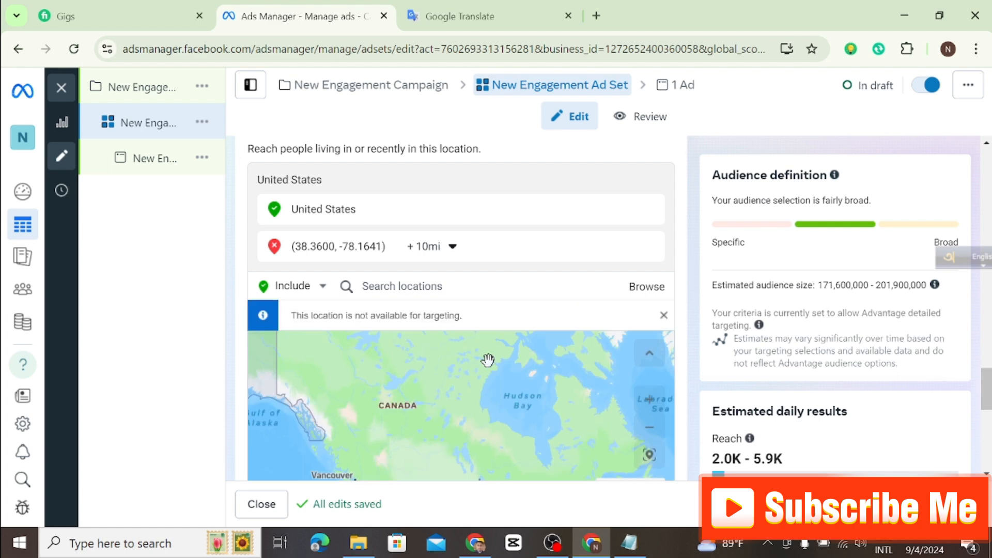
Step: Check the Include option again and view North America with both location pins on the map
scroll(486, 362, "down", 2)
scroll(450, 375, "up", 2)
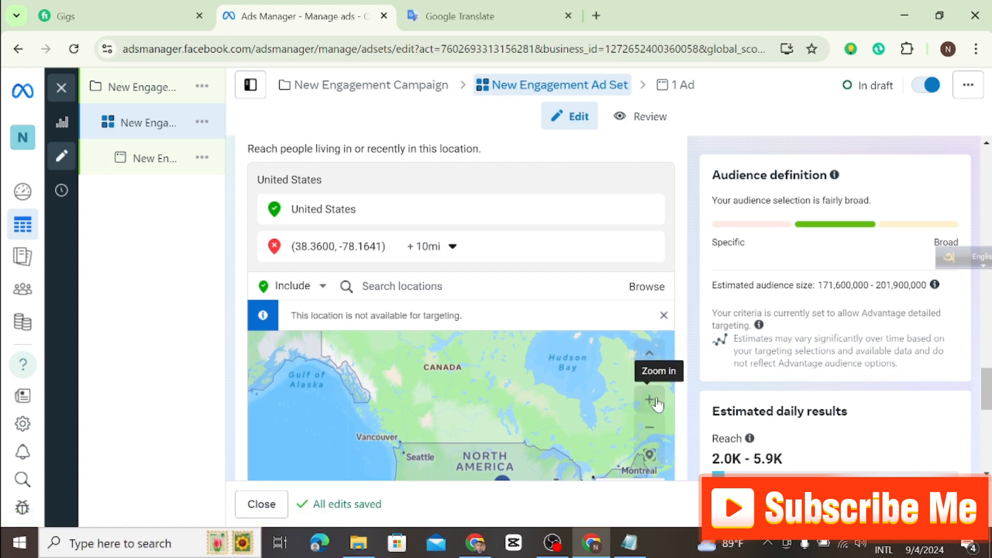
scroll(442, 375, "up", 2)
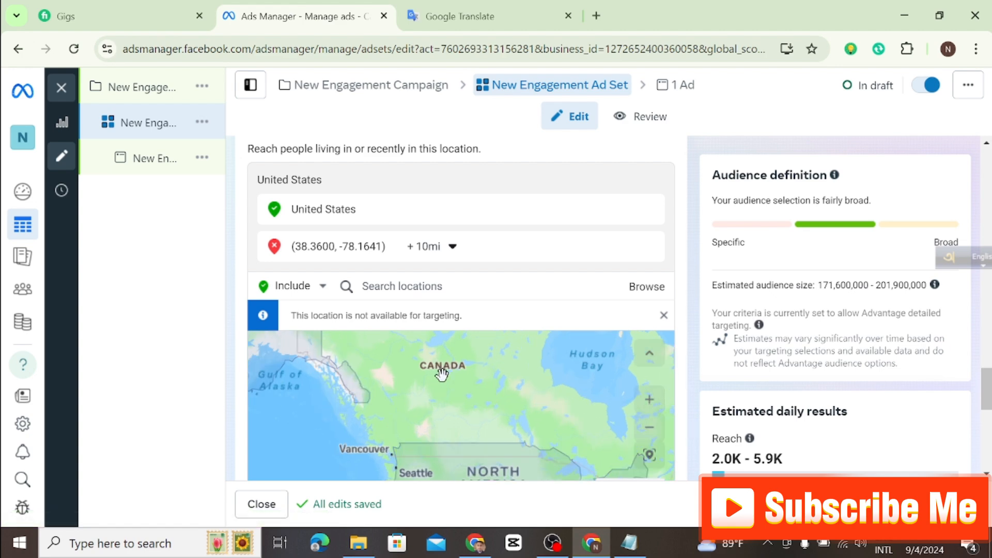
left_click(323, 293)
left_click(293, 309)
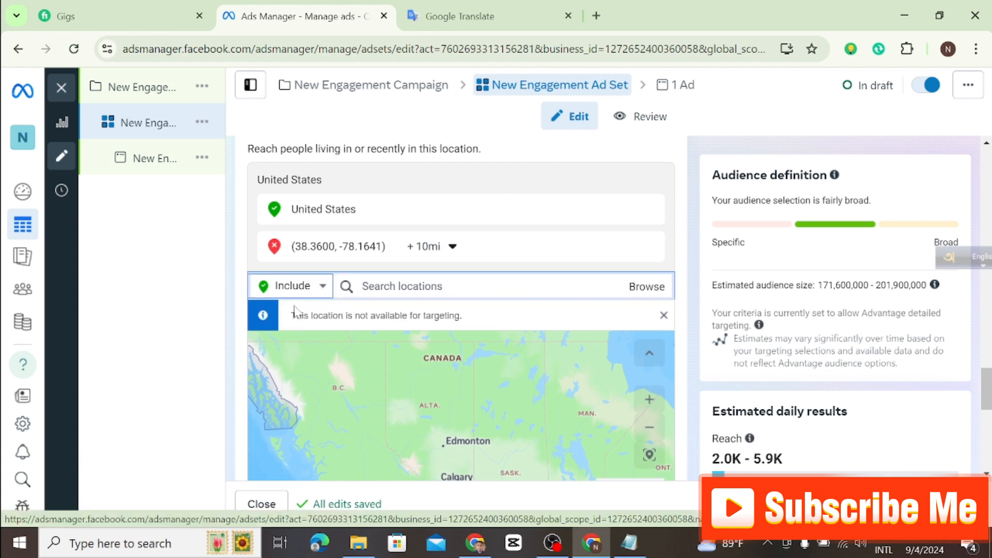
scroll(569, 393, "down", 3)
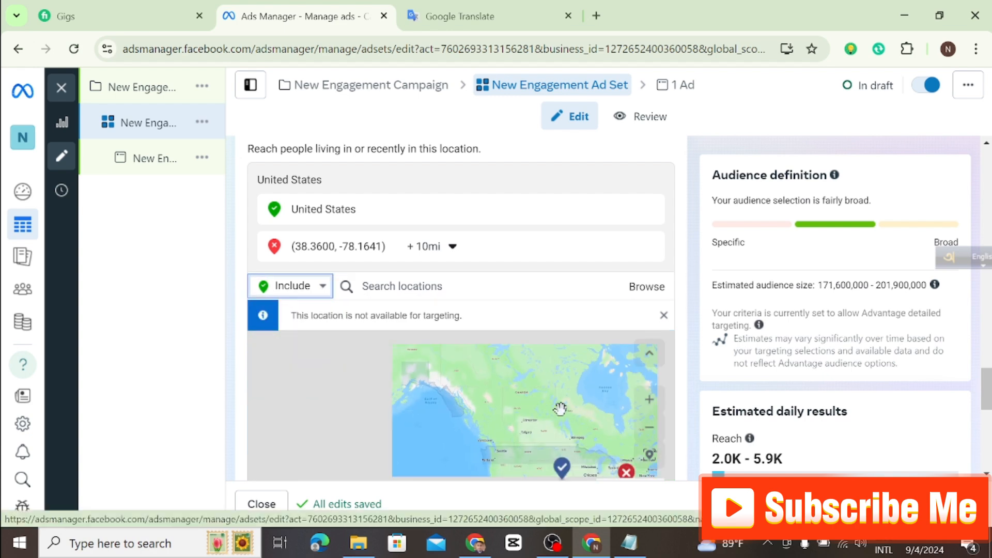
scroll(545, 408, "down", 2)
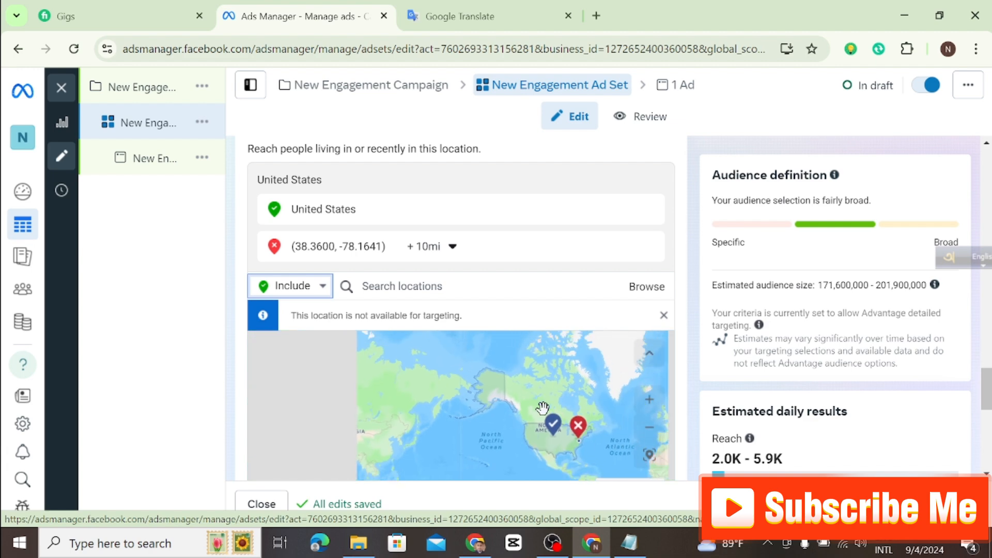
Step: Start placing an inclusion pin and examine the map around Alaska, western Canada and the Beaufort Sea for a spot
scroll(552, 434, "down", 2)
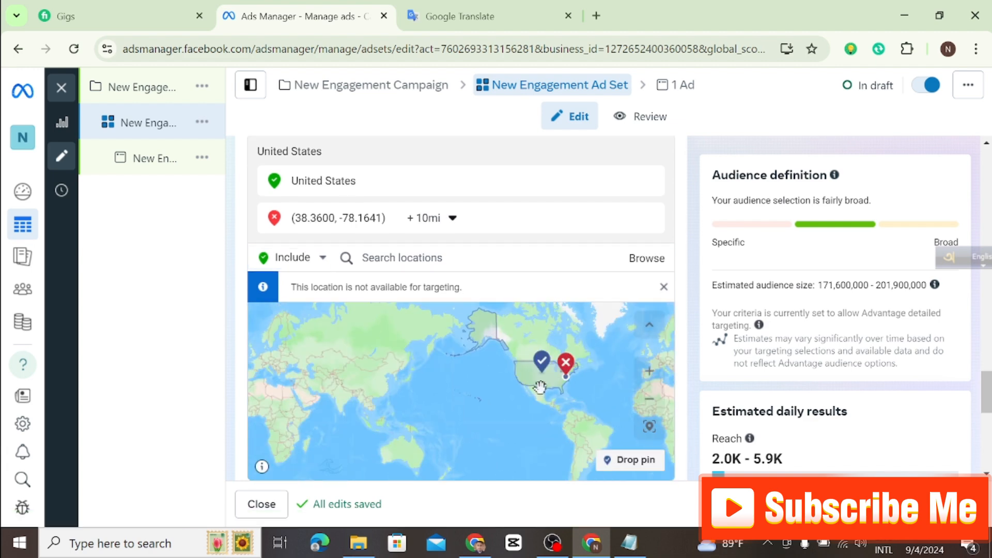
left_click(626, 461)
scroll(513, 397, "up", 4)
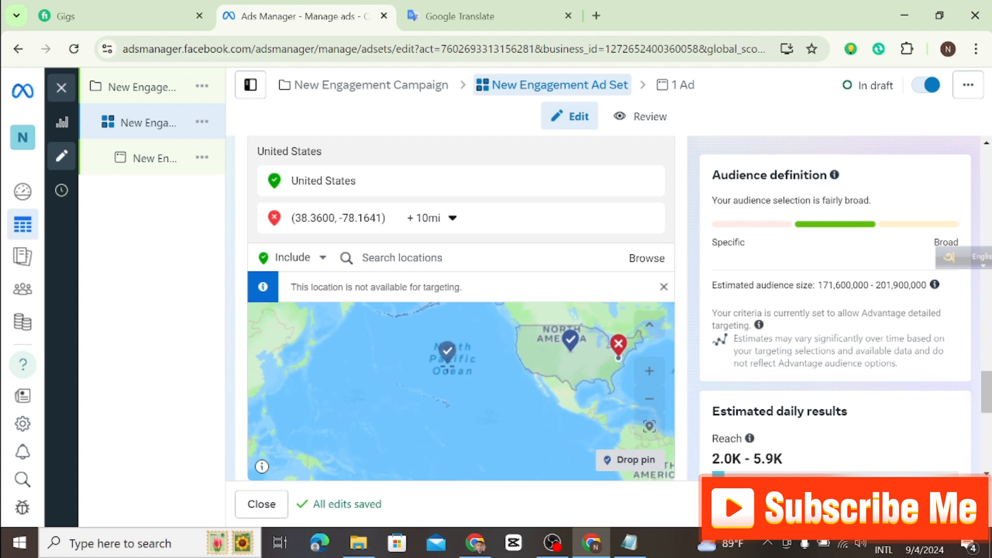
left_click_drag(459, 351, 470, 489)
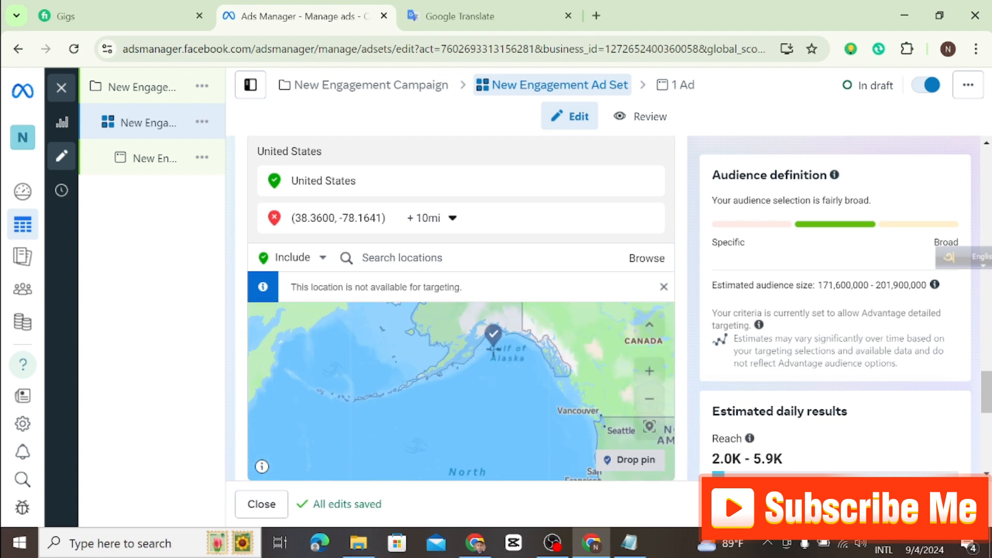
left_click_drag(493, 349, 506, 491)
scroll(493, 363, "down", 3)
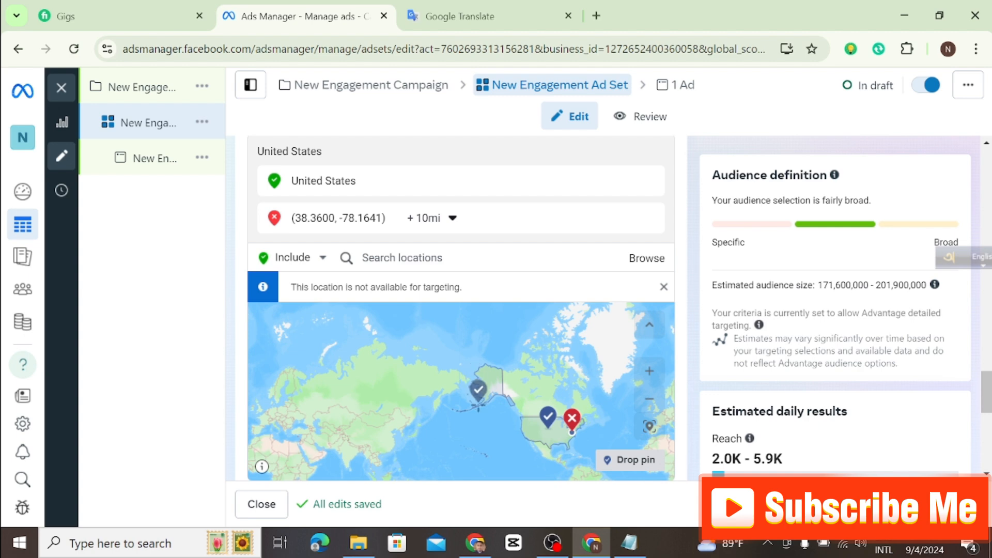
scroll(502, 401, "up", 3)
scroll(503, 401, "up", 4)
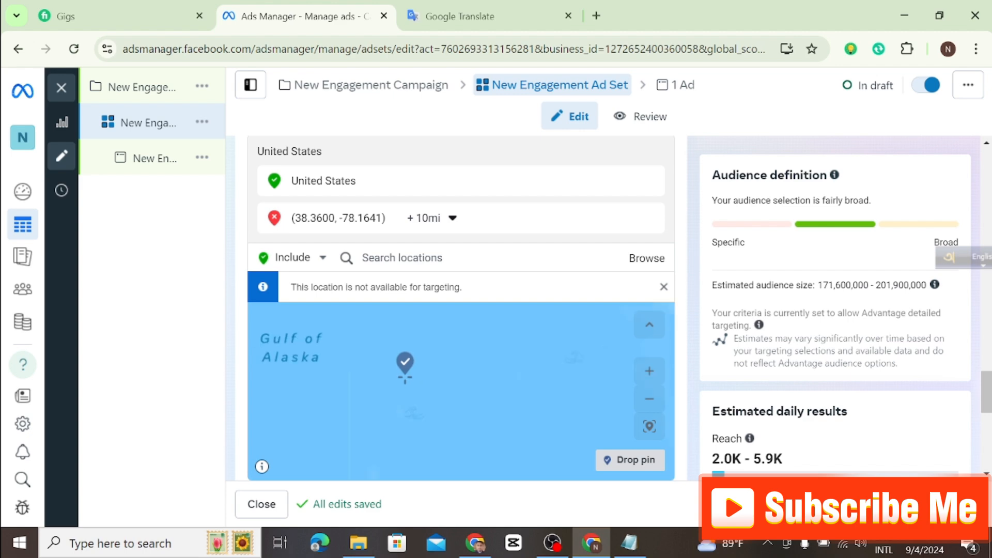
scroll(408, 362, "down", 2)
left_click(649, 400)
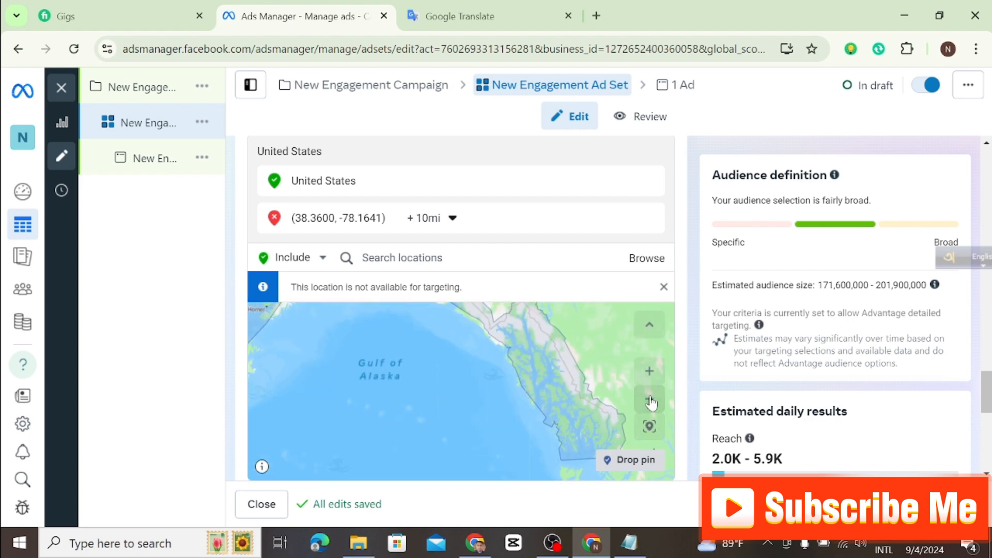
left_click(650, 401)
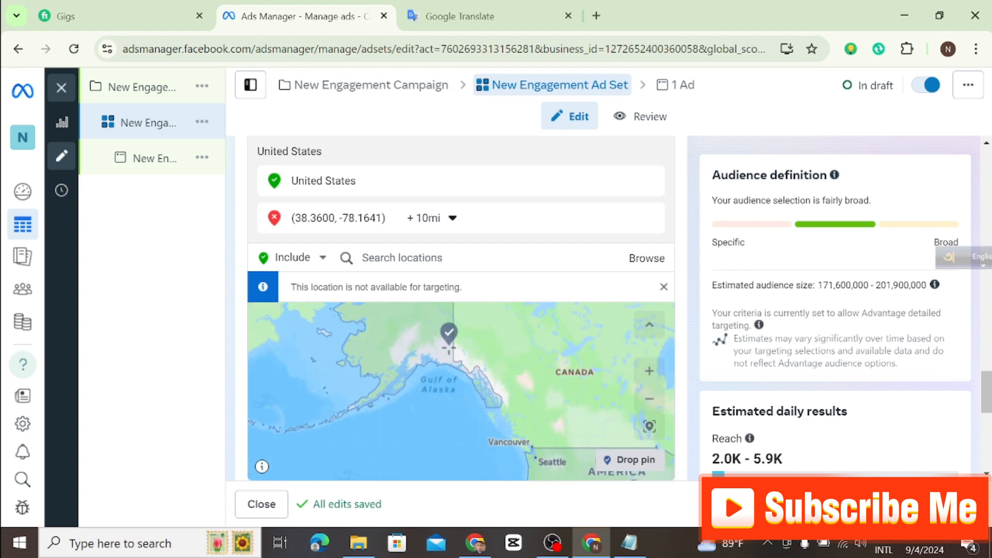
left_click_drag(558, 350, 547, 406)
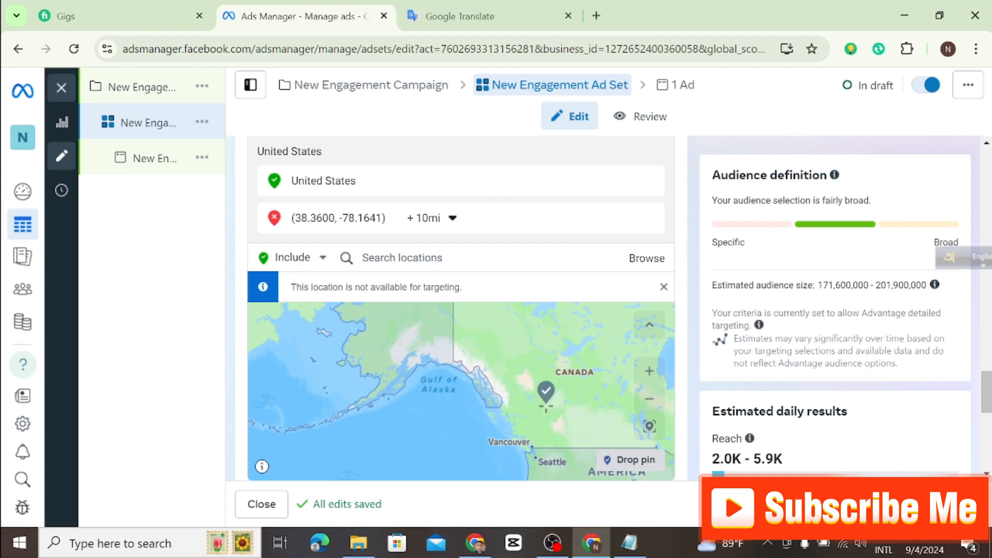
left_click_drag(535, 346, 521, 432)
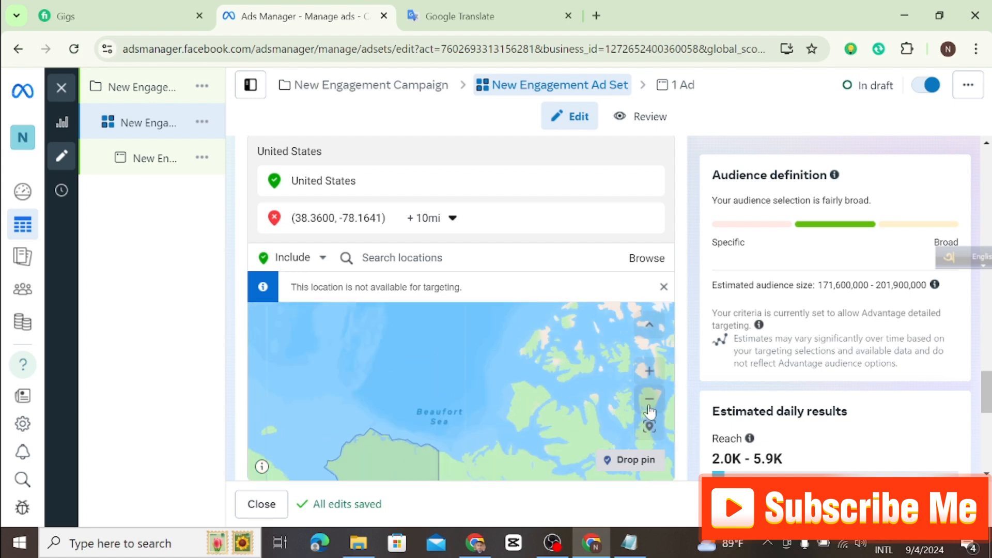
left_click(650, 371)
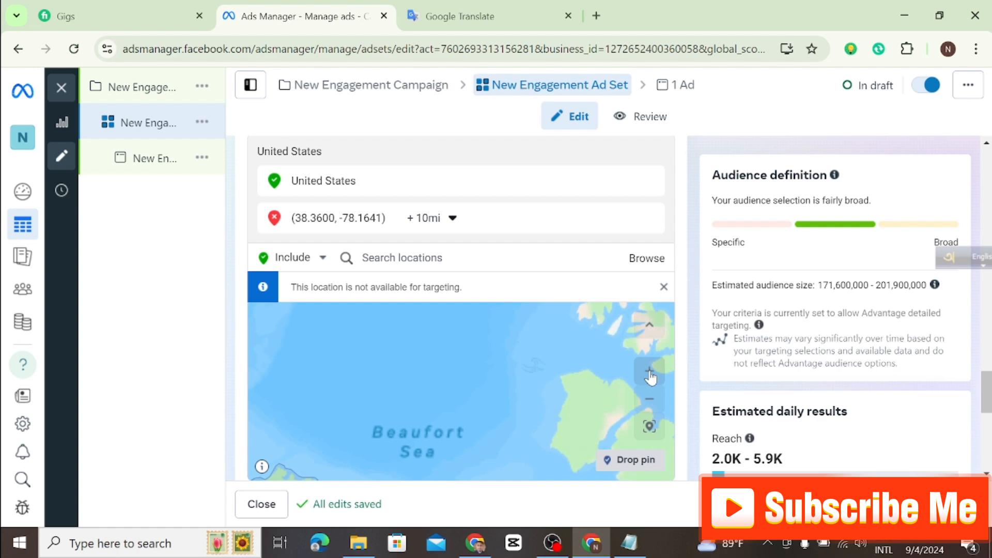
left_click(650, 376)
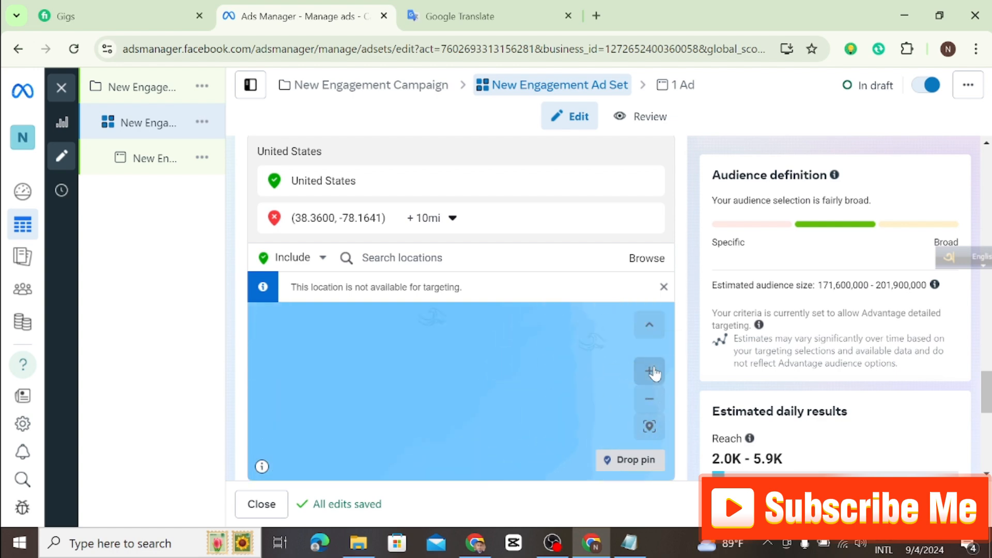
left_click(650, 372)
left_click(650, 406)
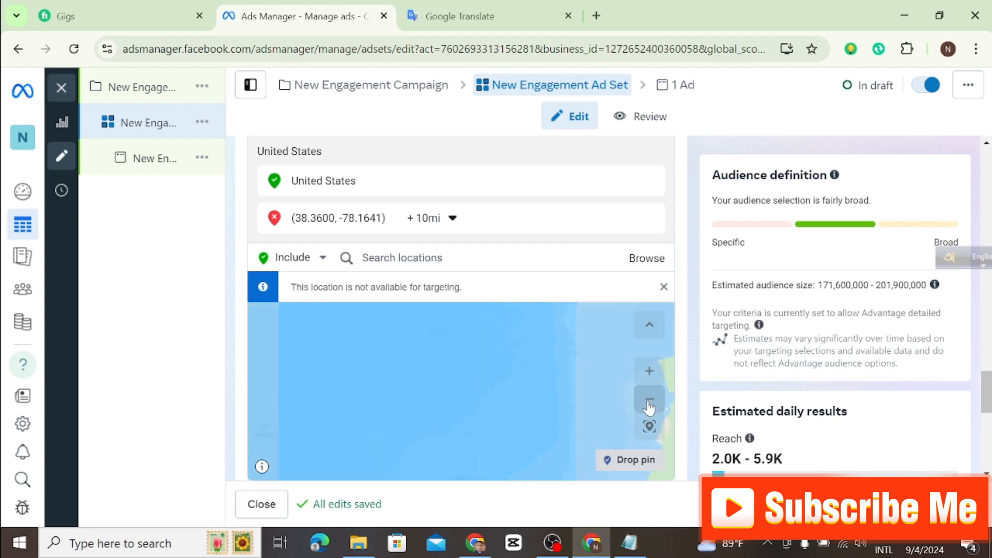
left_click(650, 407)
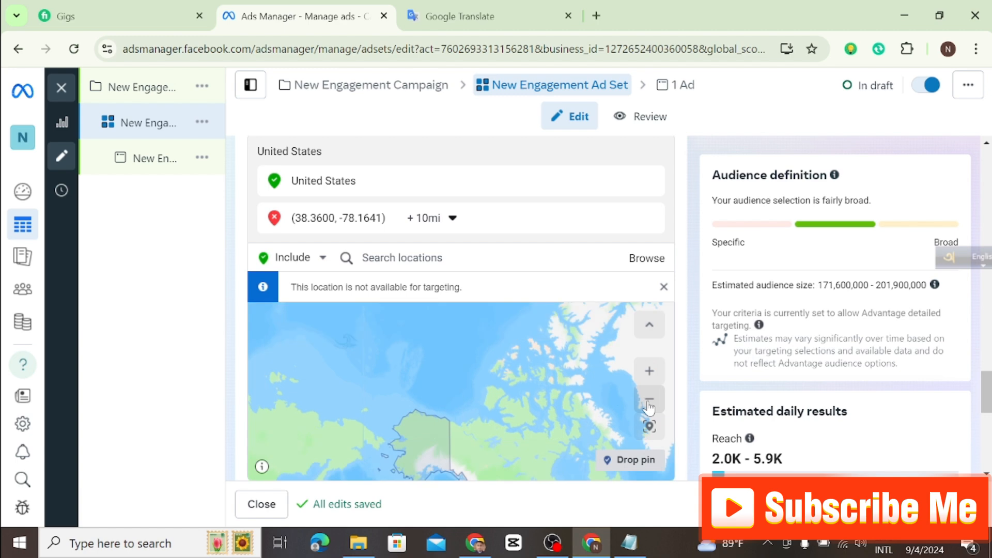
left_click(649, 406)
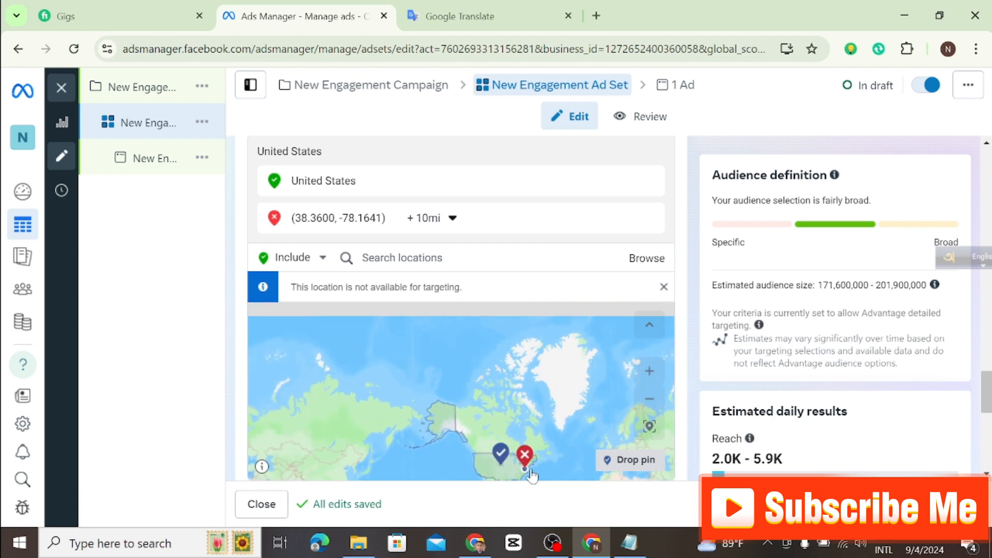
Step: Try to drop the inclusion pin on the Canada label north of Vancouver and the United States
left_click_drag(543, 446, 548, 391)
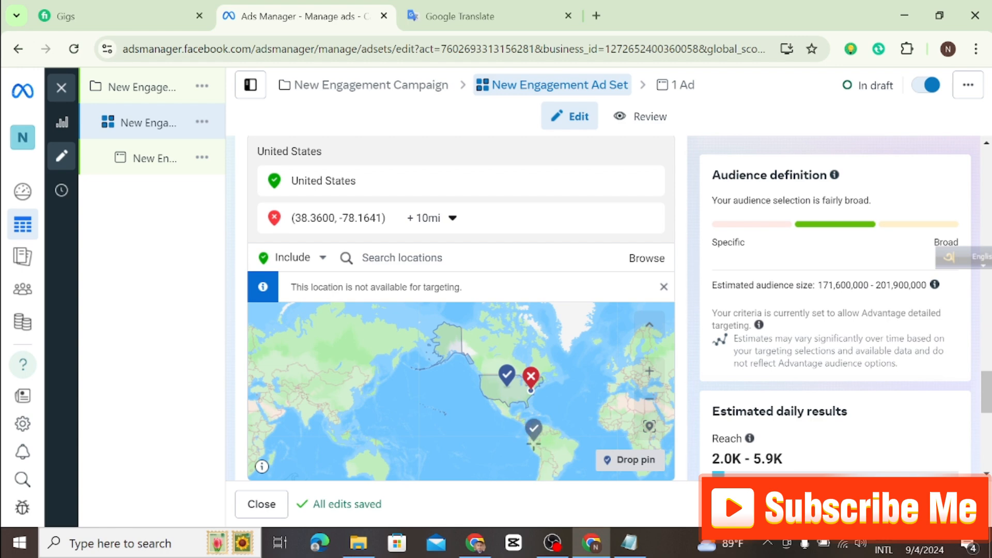
scroll(534, 443, "up", 2)
left_click_drag(545, 354, 542, 439)
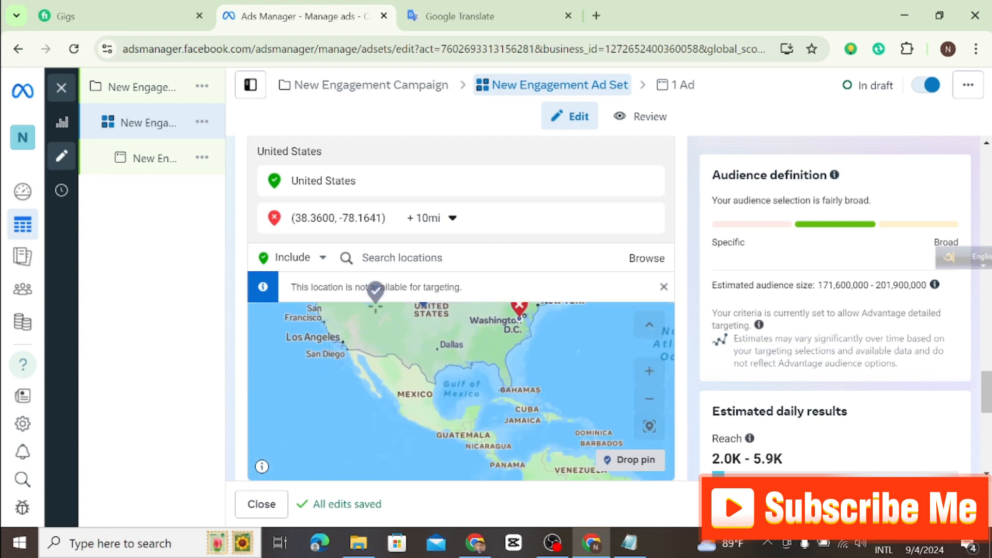
left_click_drag(487, 358, 486, 452)
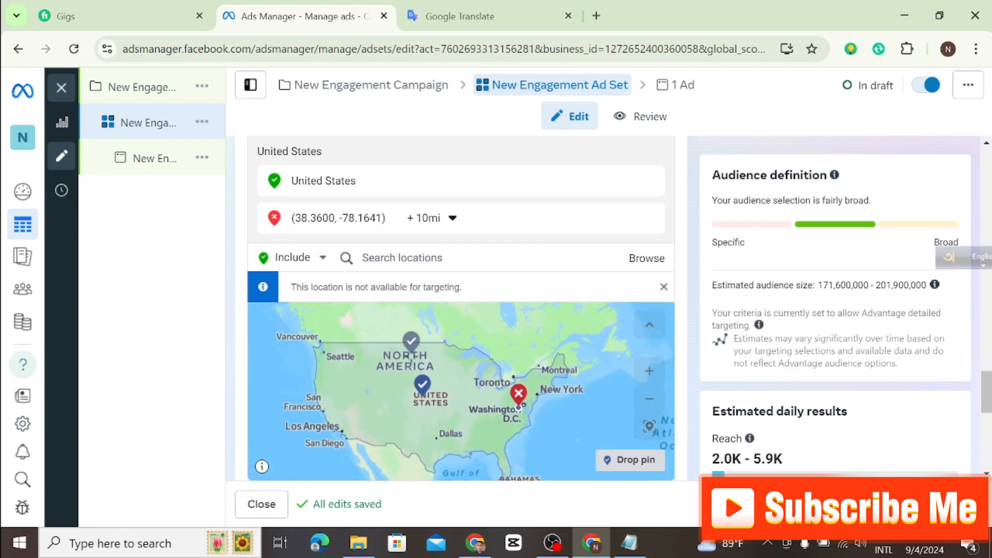
left_click_drag(411, 349, 434, 435)
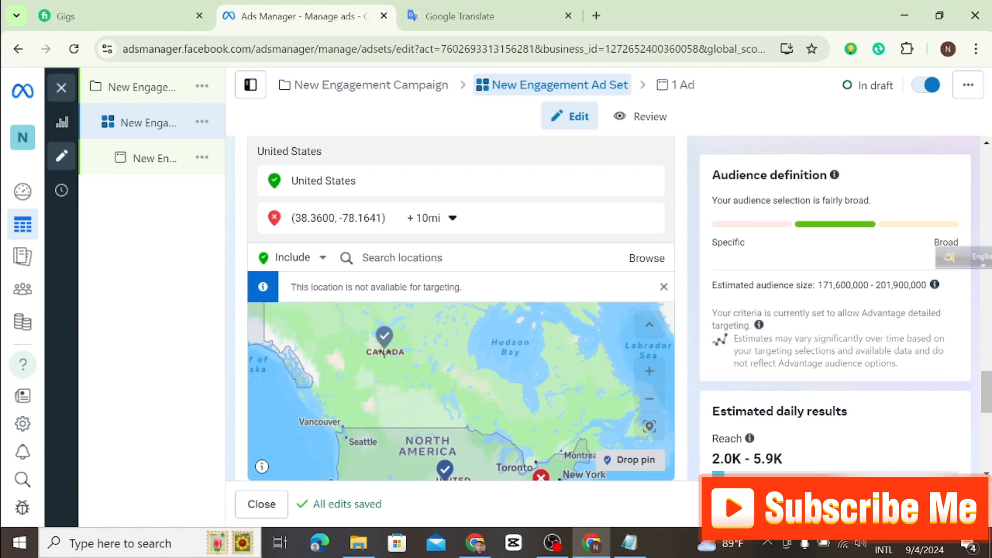
left_click(384, 345)
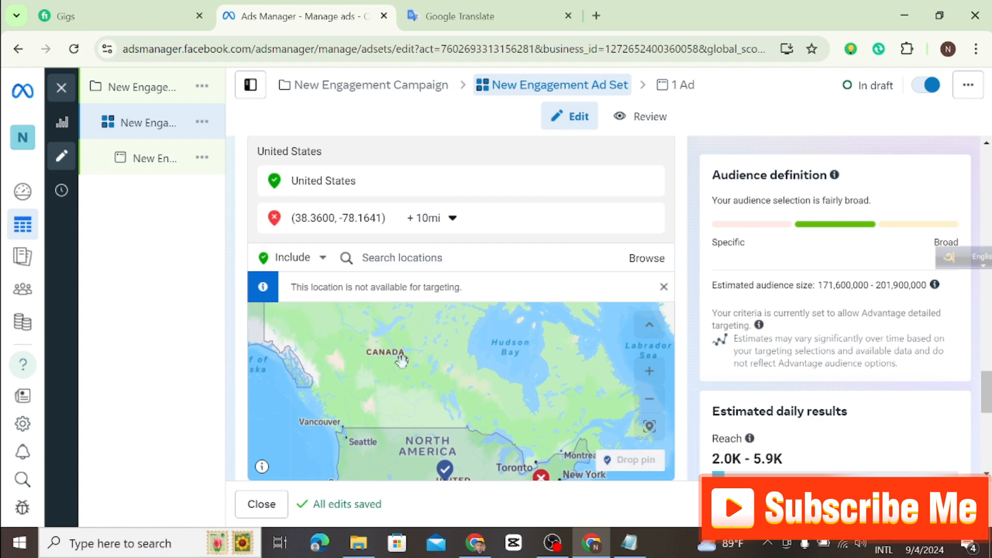
Step: Try again to drop an inclusion pin beside the Canada label, using a closer view north of Alberta
scroll(391, 354, "up", 1)
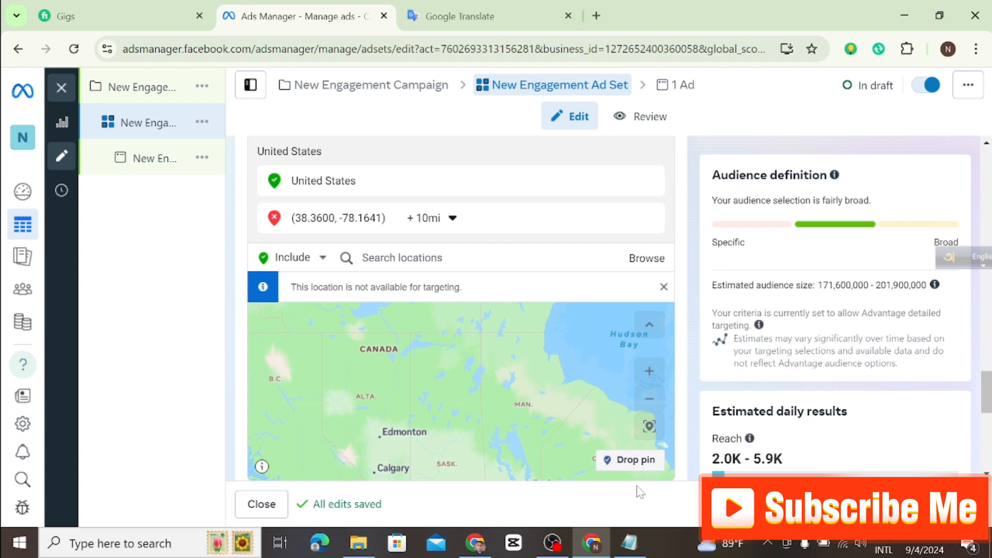
left_click(631, 459)
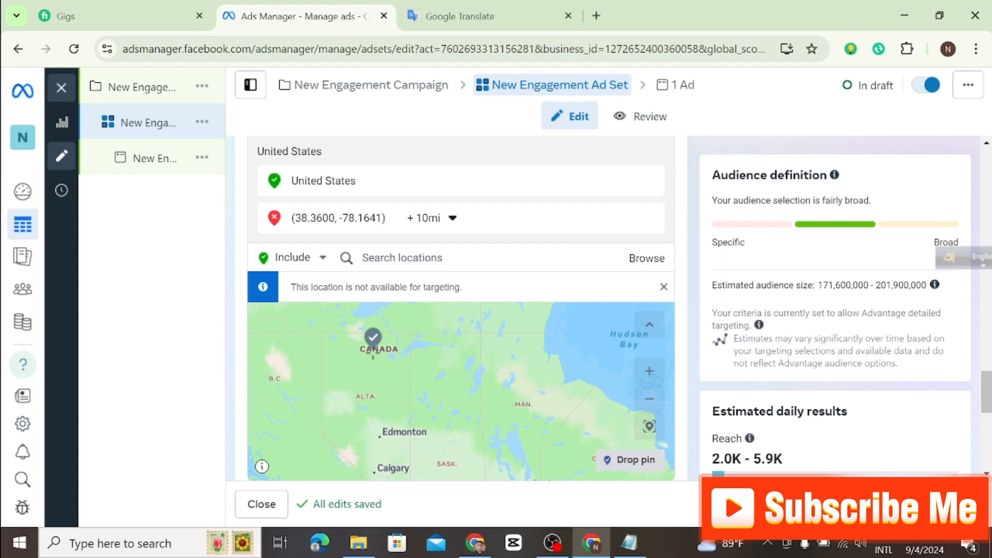
left_click(373, 355)
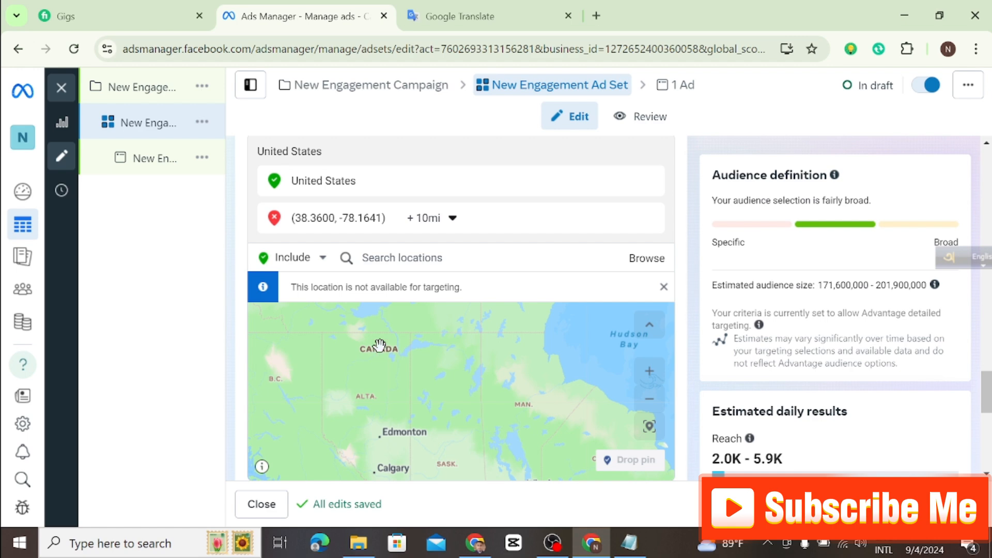
Step: Review the Advantage+ audience section, including the explanation of the optional audience suggestion
scroll(654, 437, "down", 3)
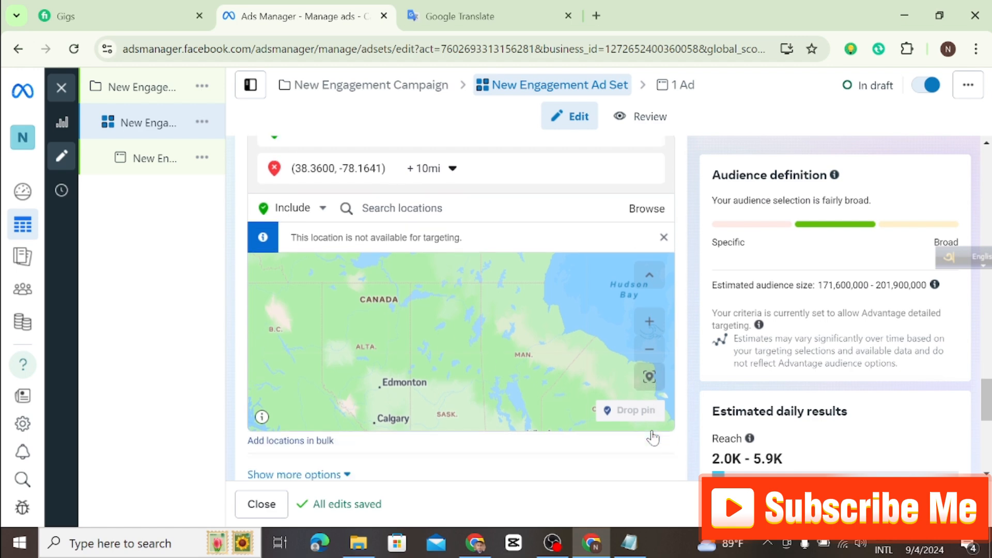
scroll(552, 437, "down", 2)
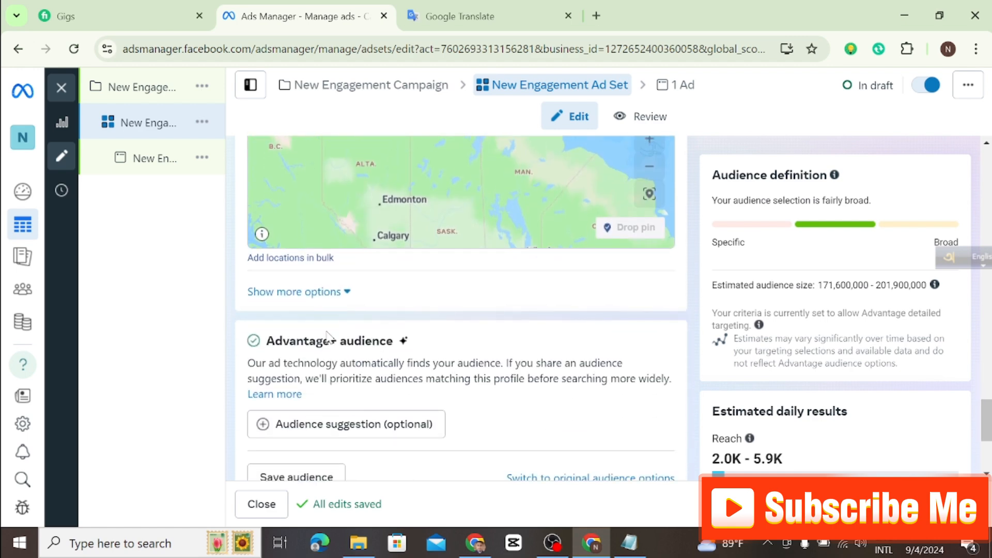
scroll(342, 344, "down", 2)
scroll(393, 382, "down", 2)
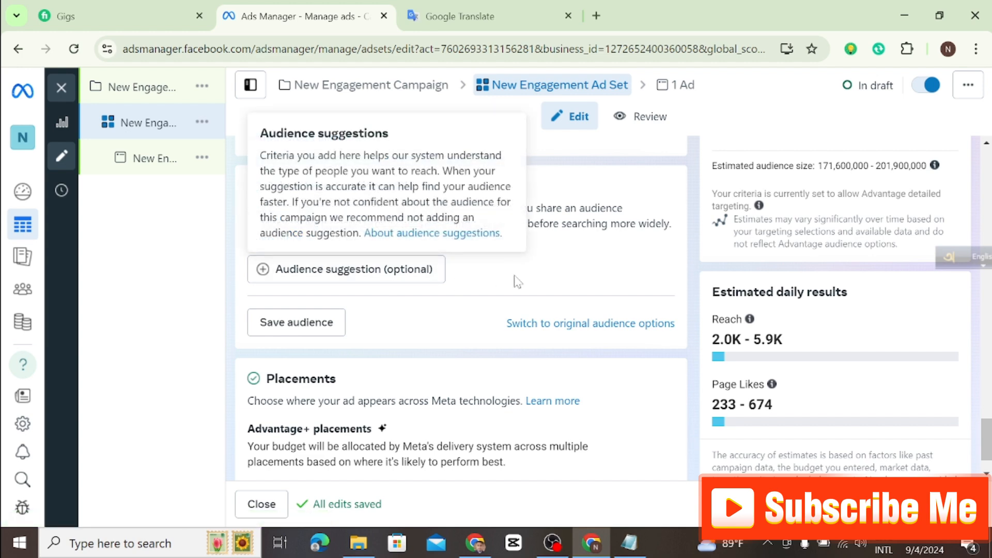
scroll(520, 279, "up", 2)
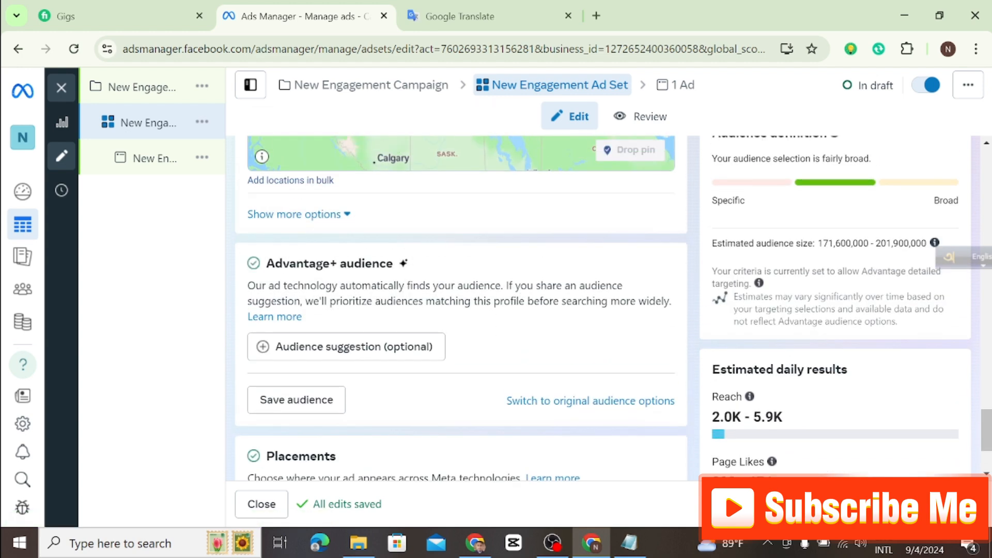
scroll(390, 314, "up", 2)
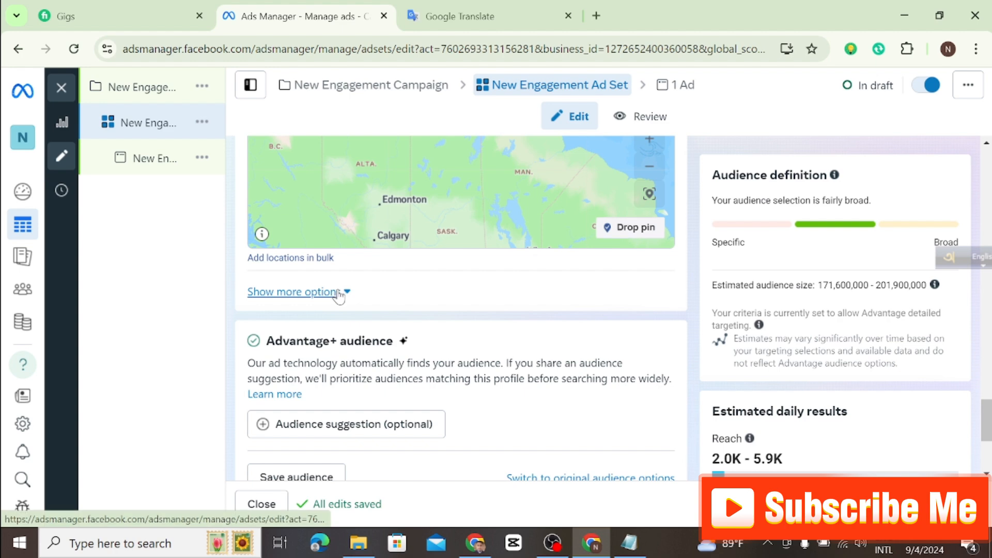
Step: Show the additional audience control options and set the minimum age to 20
left_click(339, 293)
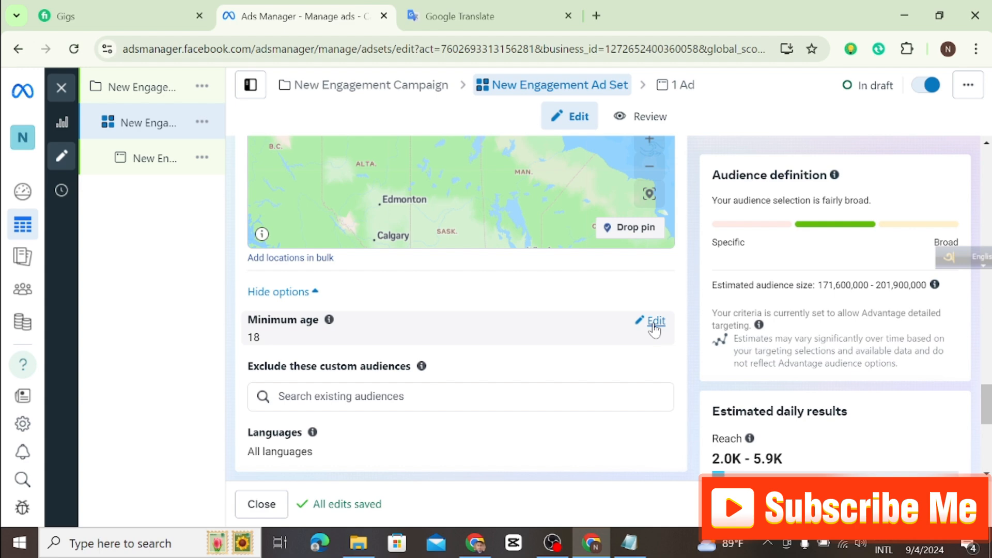
left_click(654, 325)
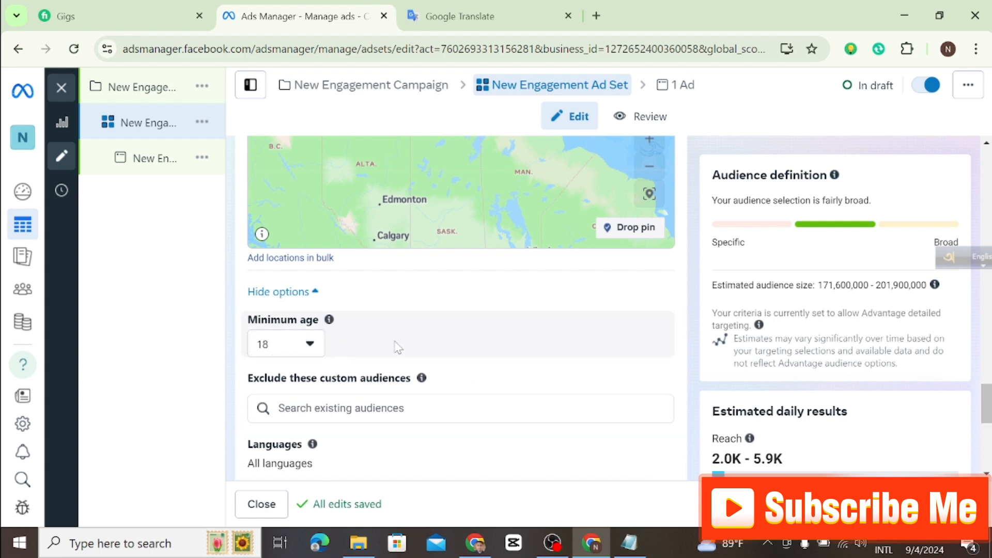
left_click(308, 343)
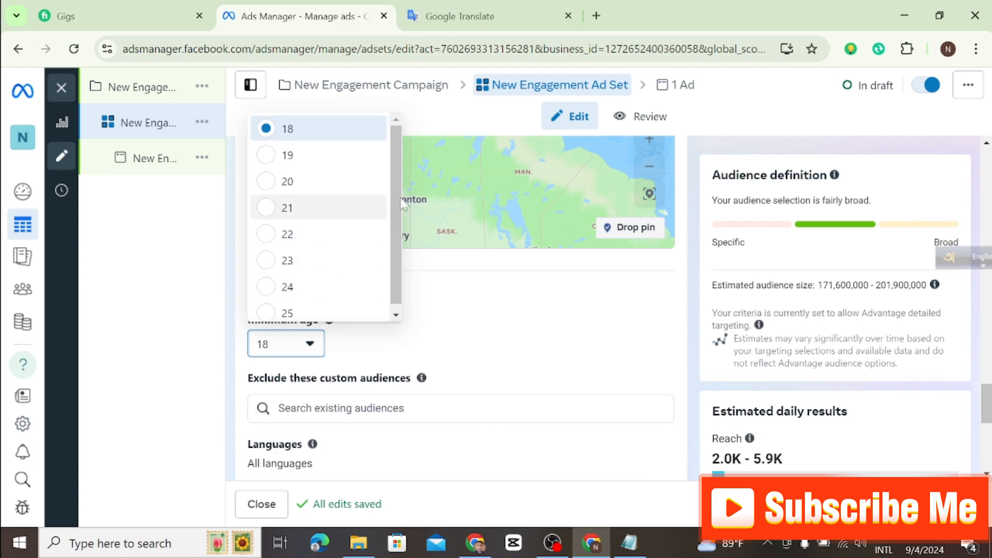
scroll(394, 274, "up", 1)
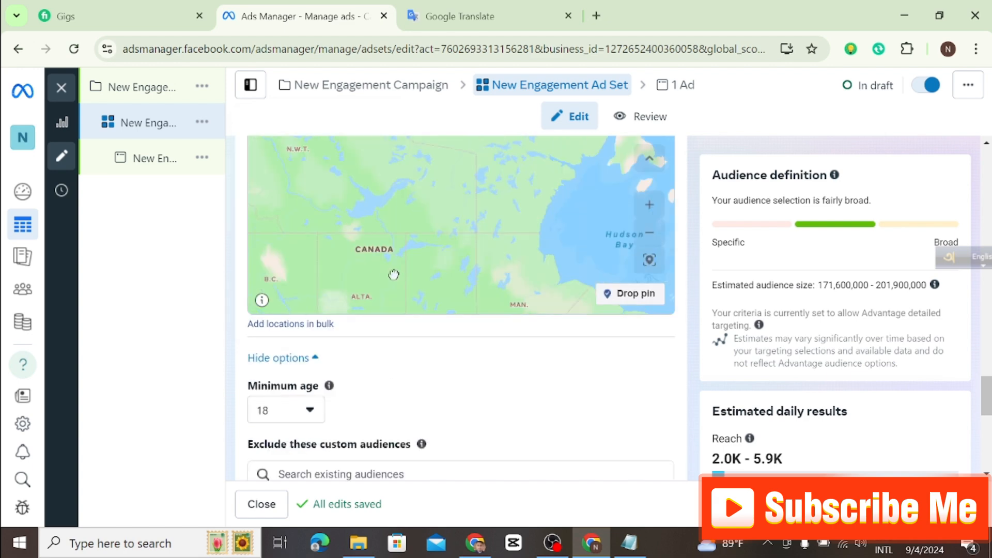
left_click(290, 411)
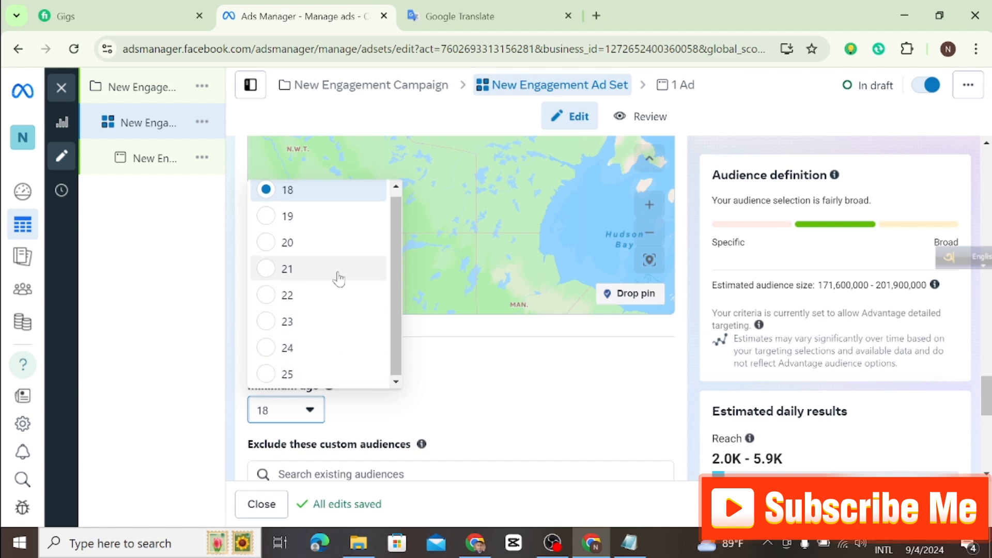
scroll(337, 279, "up", 1)
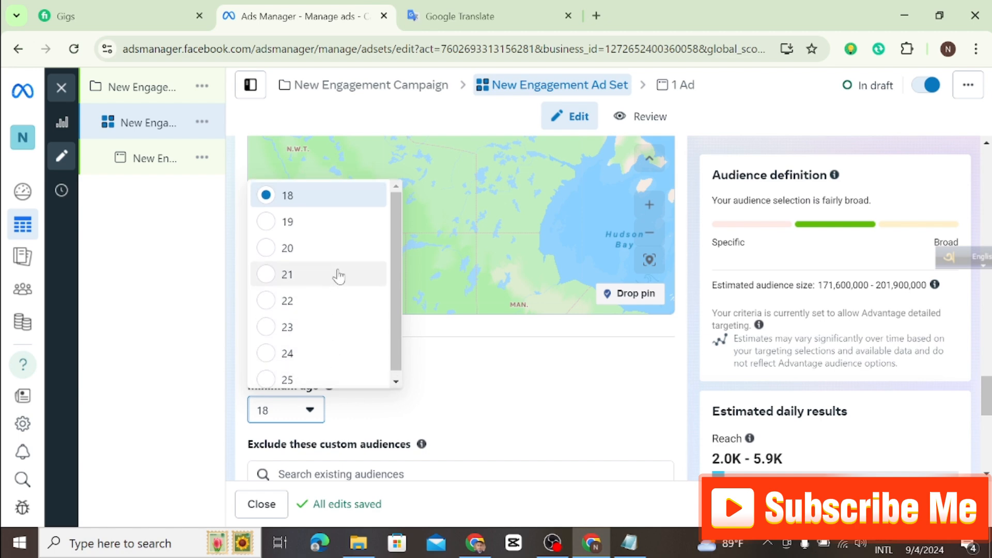
left_click(312, 251)
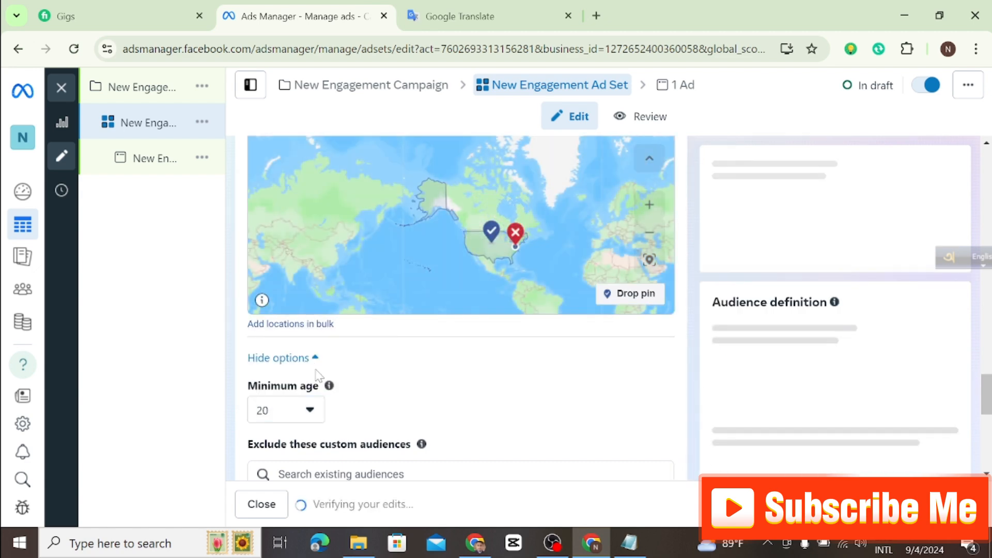
scroll(328, 410, "down", 3)
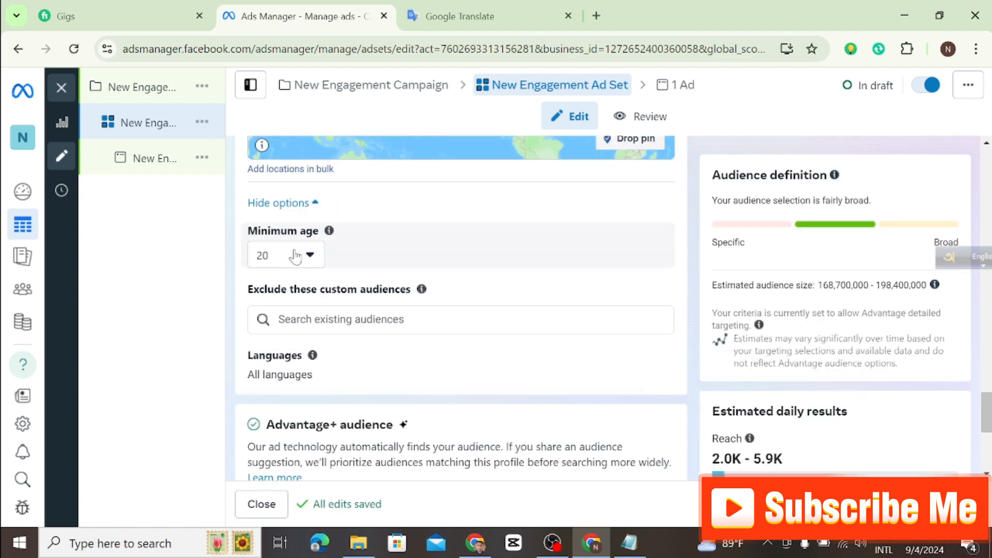